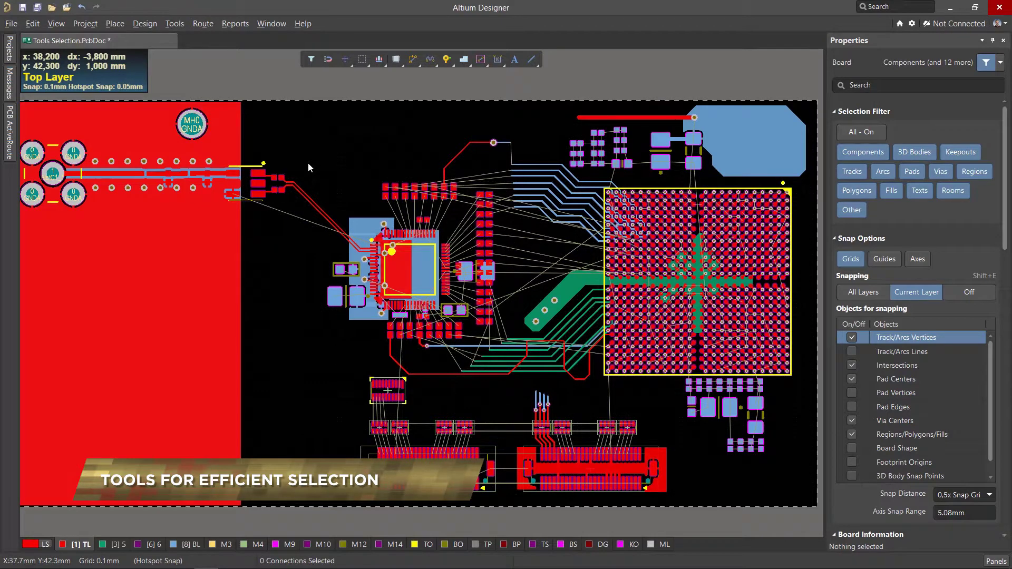
{"action": "left_click", "coordinate": [40, 24]}
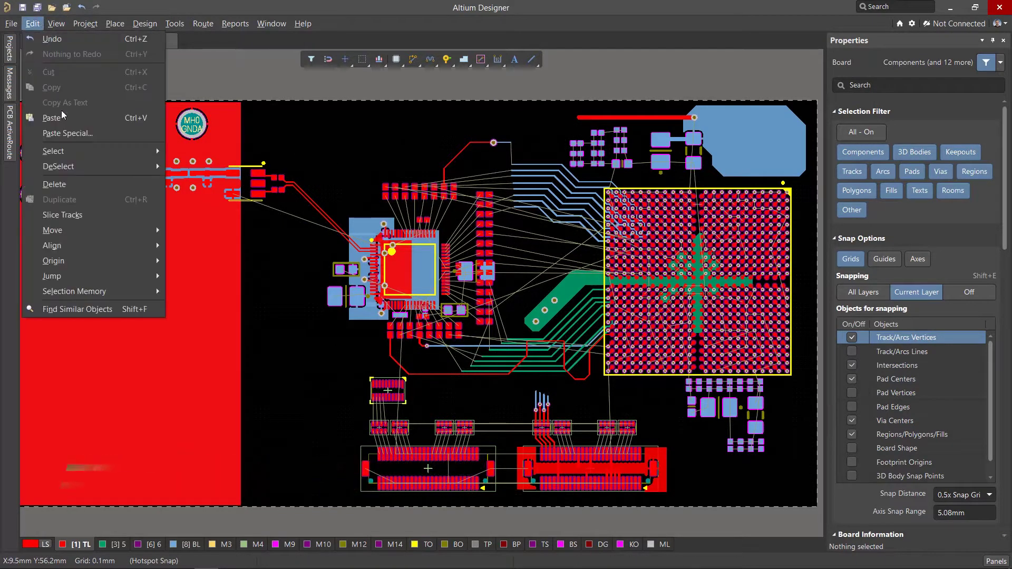
{"action": "mouse_move", "coordinate": [72, 147]}
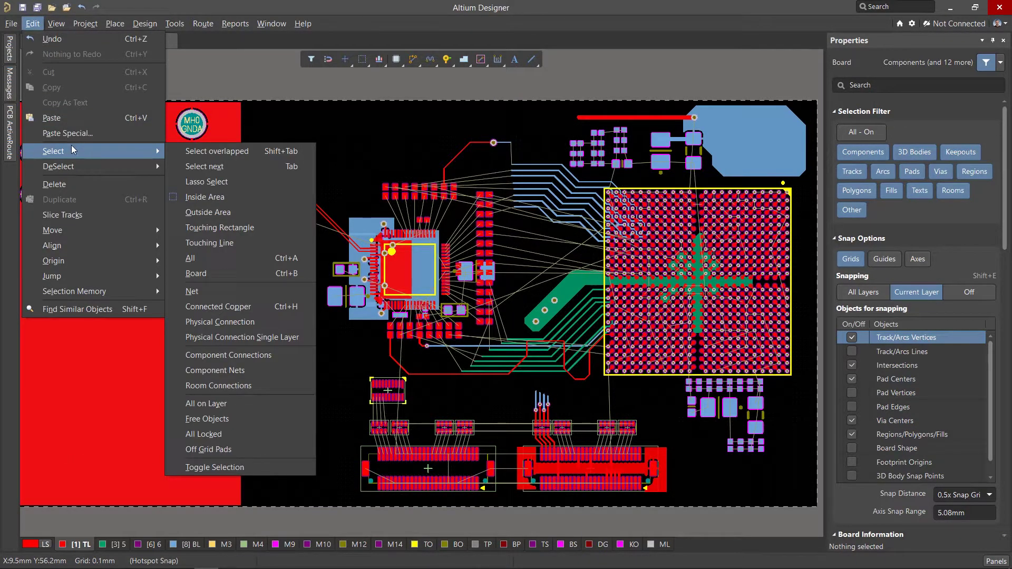
{"action": "left_click", "coordinate": [396, 162]}
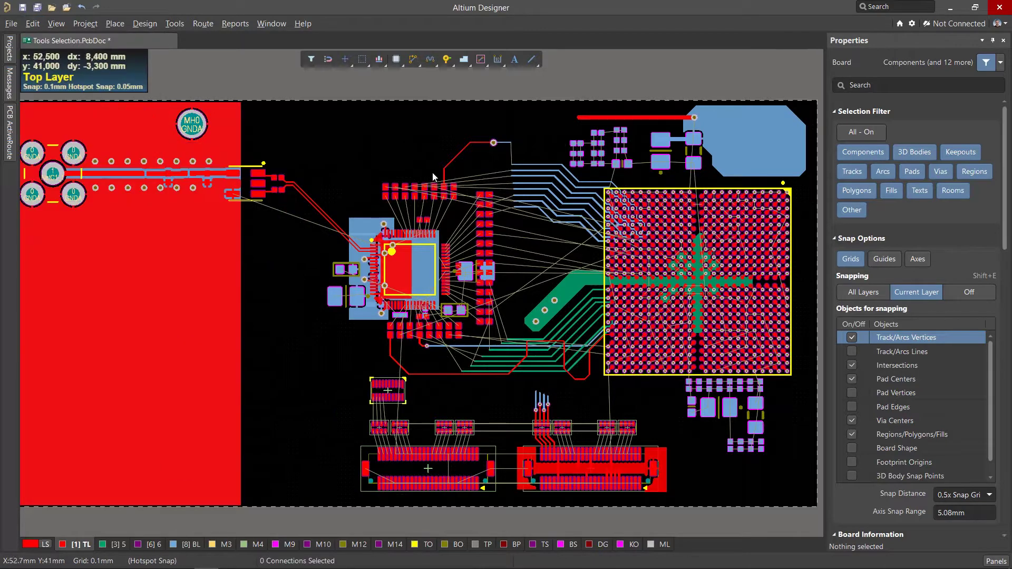
{"action": "scroll", "coordinate": [432, 172], "scroll_direction": "up", "scroll_amount": 2, "text": "ctrl"}
{"action": "key", "text": "s"}
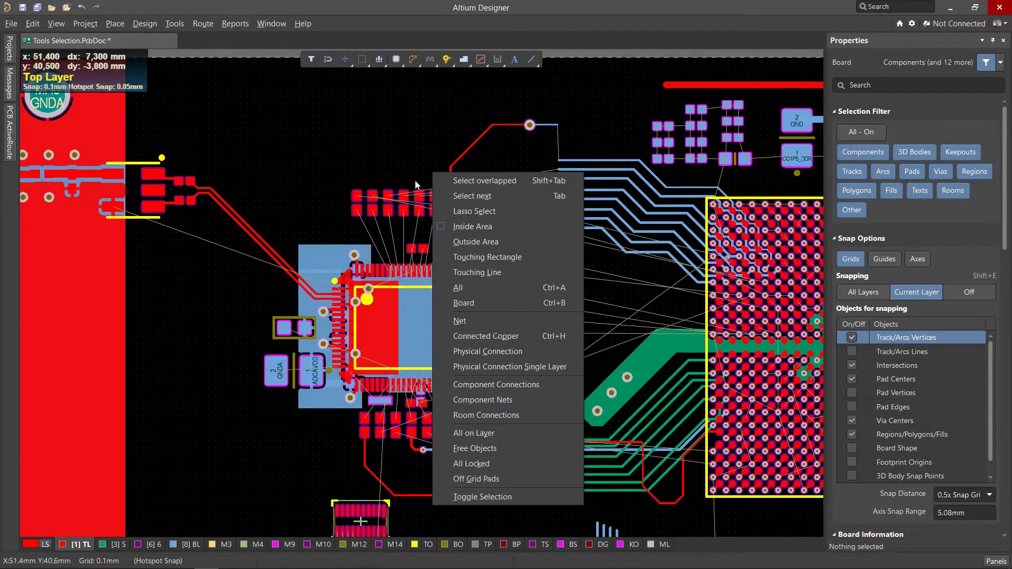
{"action": "key", "text": "Escape"}
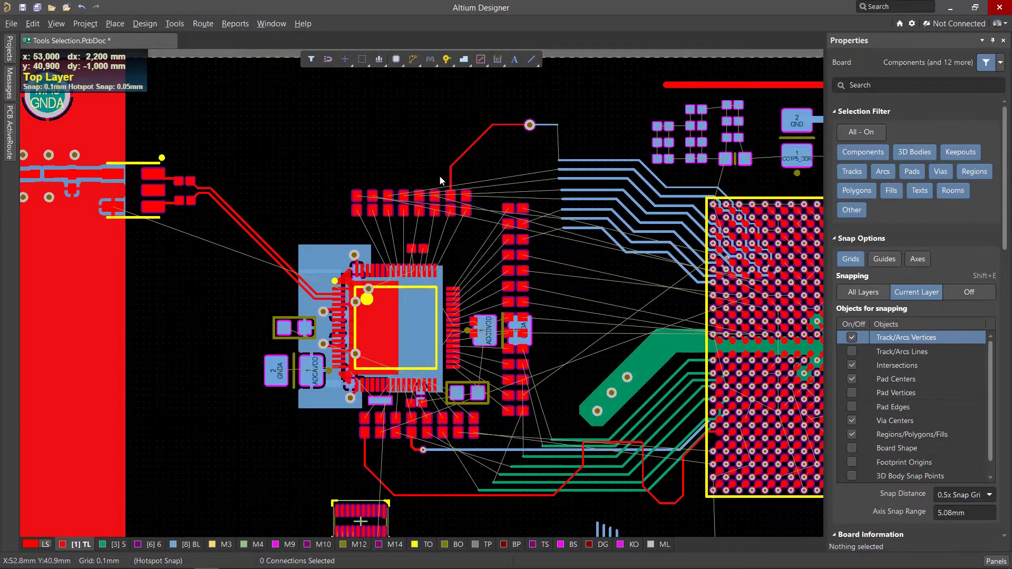
Step: Select a top-layer track segment of net ADC_A_D8 and extend the selection in stages to the net's entire routing
{"action": "scroll", "coordinate": [462, 175], "scroll_direction": "up", "scroll_amount": 1, "text": "ctrl"}
{"action": "left_click", "coordinate": [432, 174]}
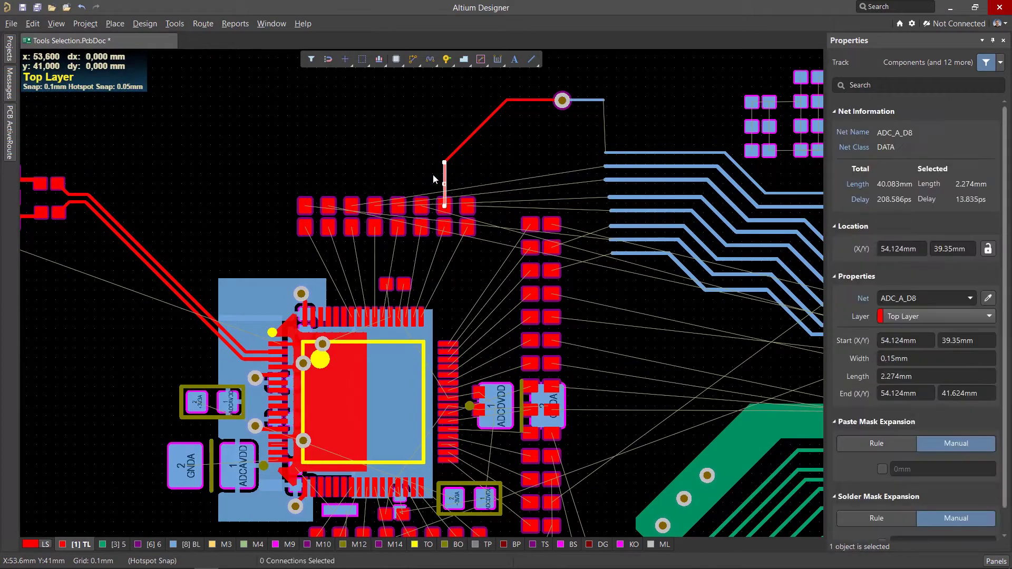
{"action": "key", "text": "Tab"}
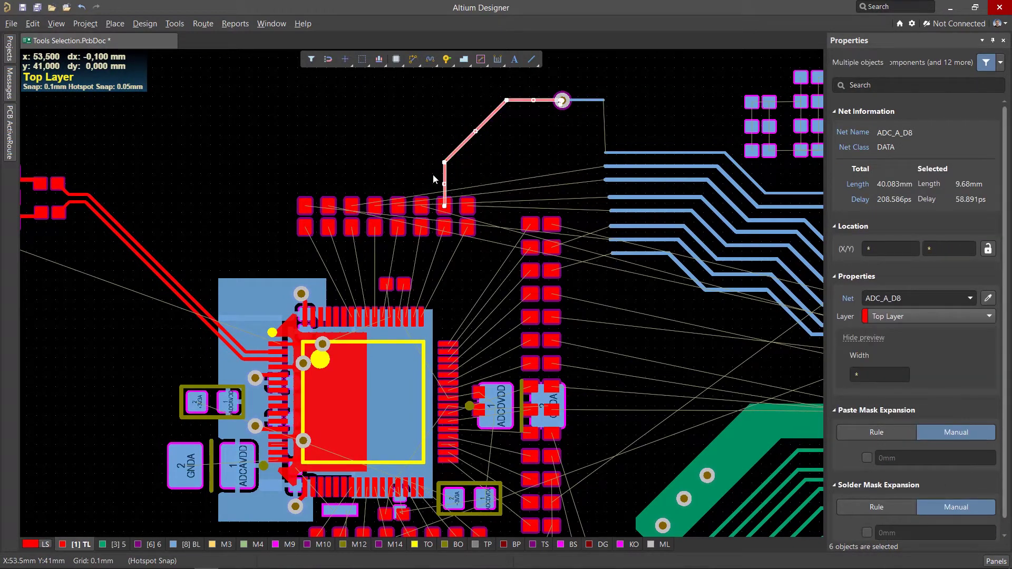
{"action": "key", "text": "Tab"}
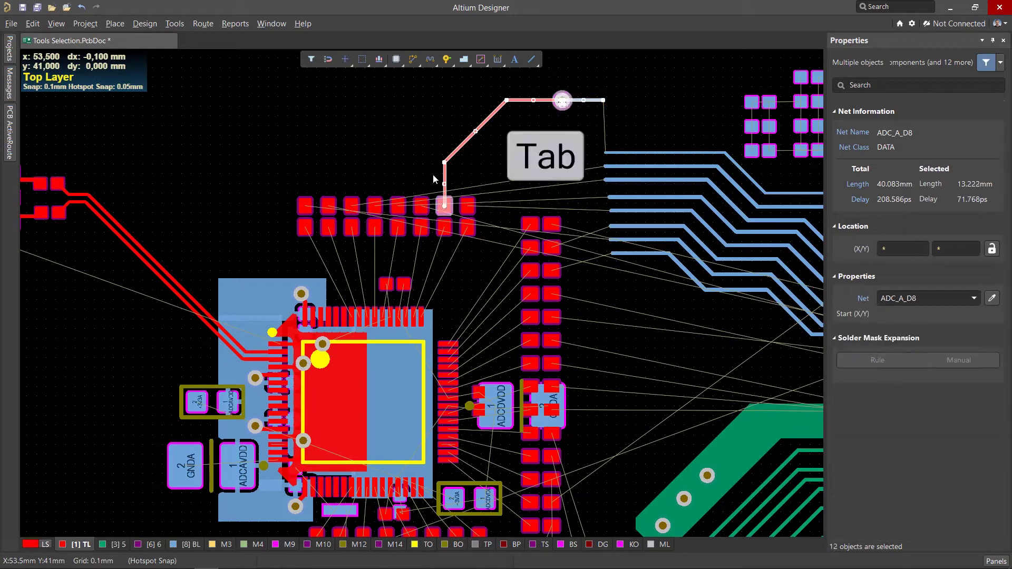
{"action": "right_click_drag", "start_coordinate": [625, 209], "coordinate": [488, 248]}
{"action": "key", "text": "Tab"}
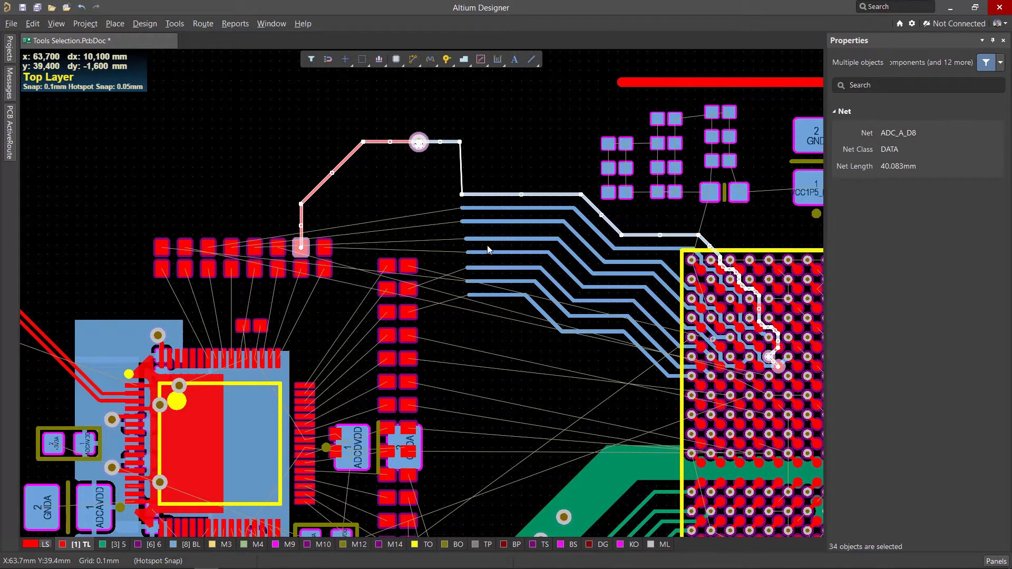
Step: Set the width of only the tracks in the selection to 0.2 mm and restore the properties filter to all objects
{"action": "left_click", "coordinate": [1001, 63]}
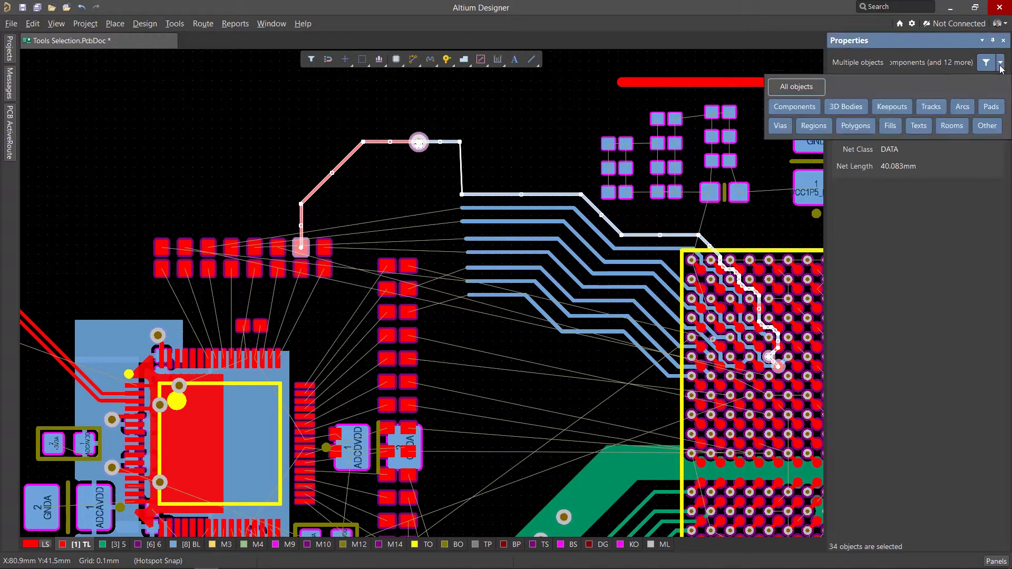
{"action": "left_click", "coordinate": [809, 91]}
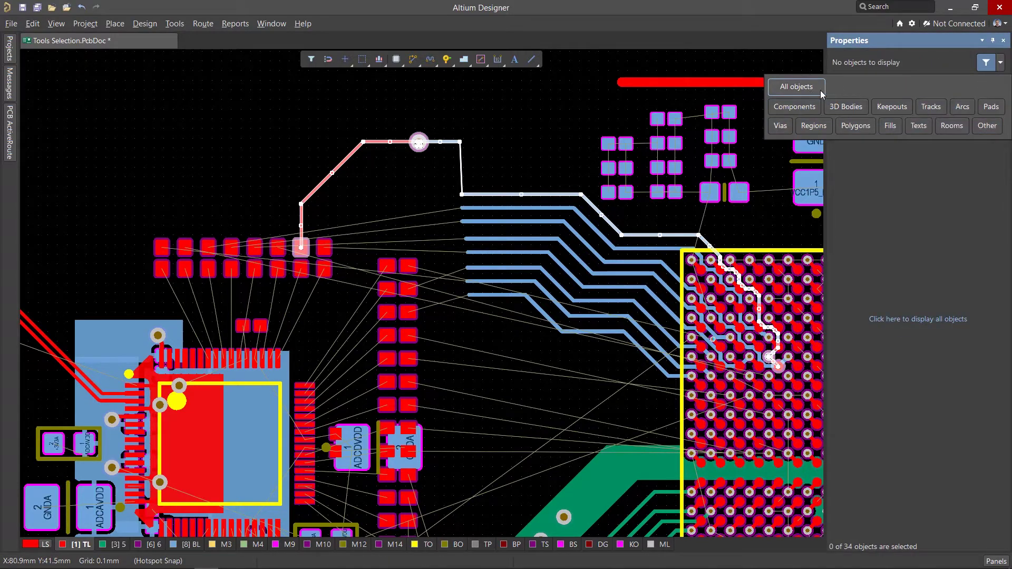
{"action": "left_click", "coordinate": [930, 105]}
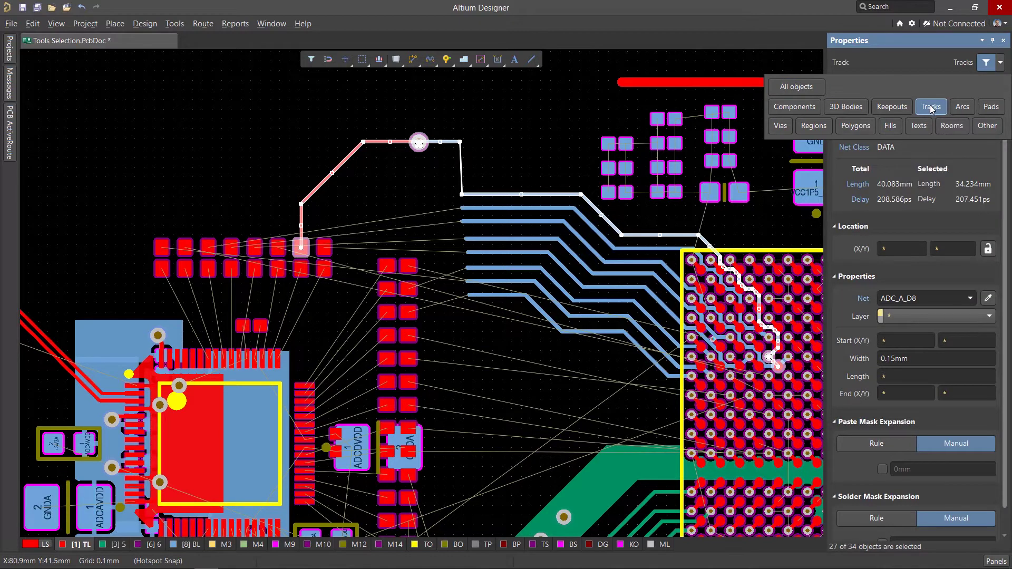
{"action": "left_click", "coordinate": [921, 358]}
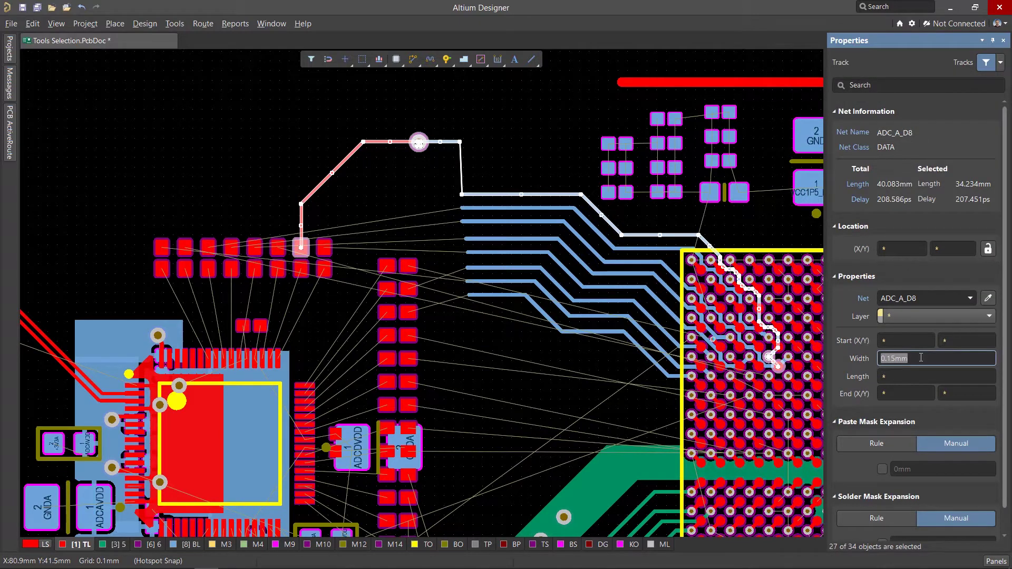
{"action": "type", "text": "0.2"}
{"action": "key", "text": "Return"}
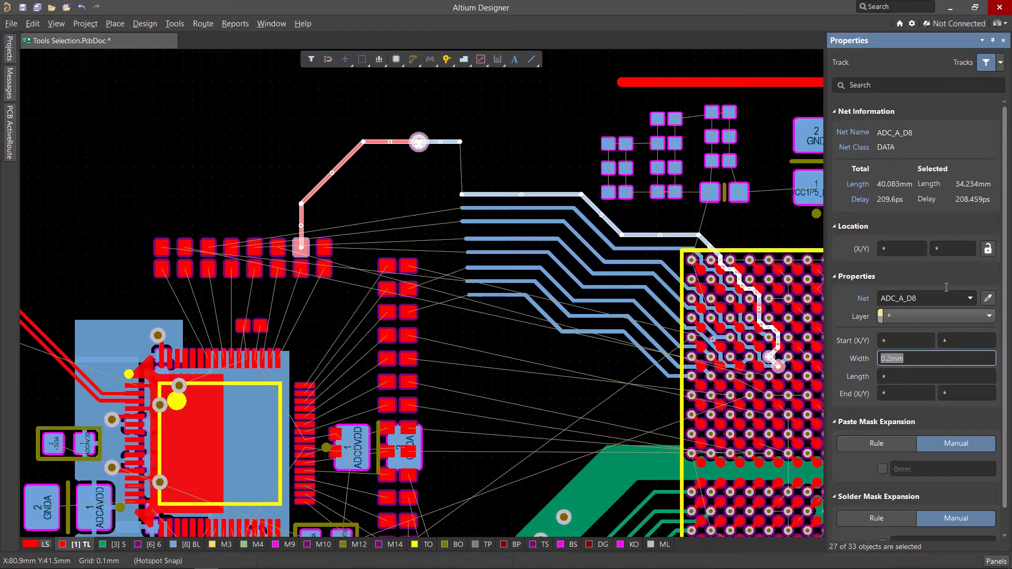
{"action": "left_click", "coordinate": [986, 62]}
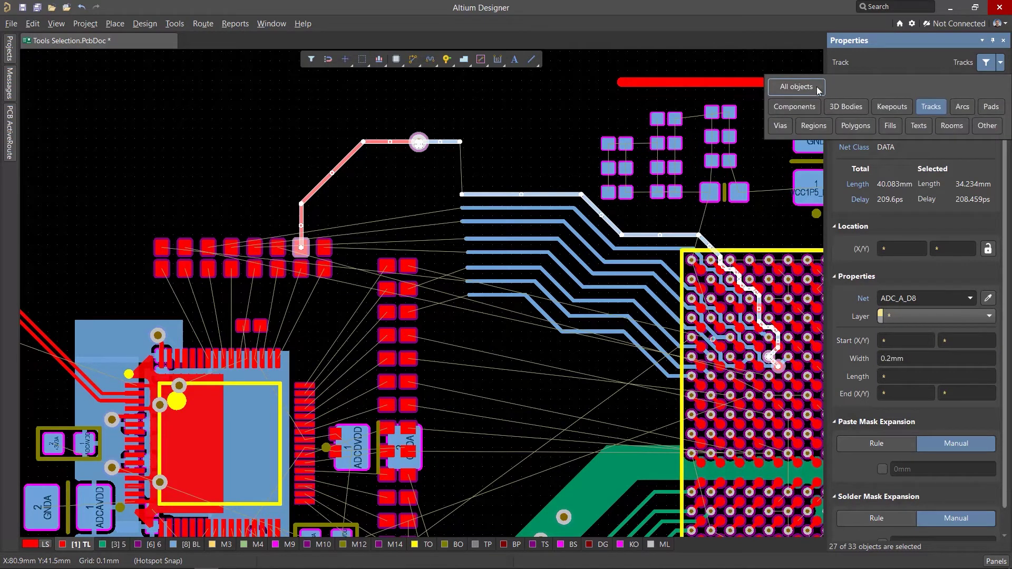
{"action": "left_click", "coordinate": [803, 91]}
Step: Select the complete top-layer route of net ADC_B_D0 below the IC and gloss it
{"action": "right_click_drag", "start_coordinate": [483, 439], "coordinate": [546, 169]}
{"action": "left_click", "coordinate": [276, 375]}
{"action": "key", "text": "ctrl+Page_Down"}
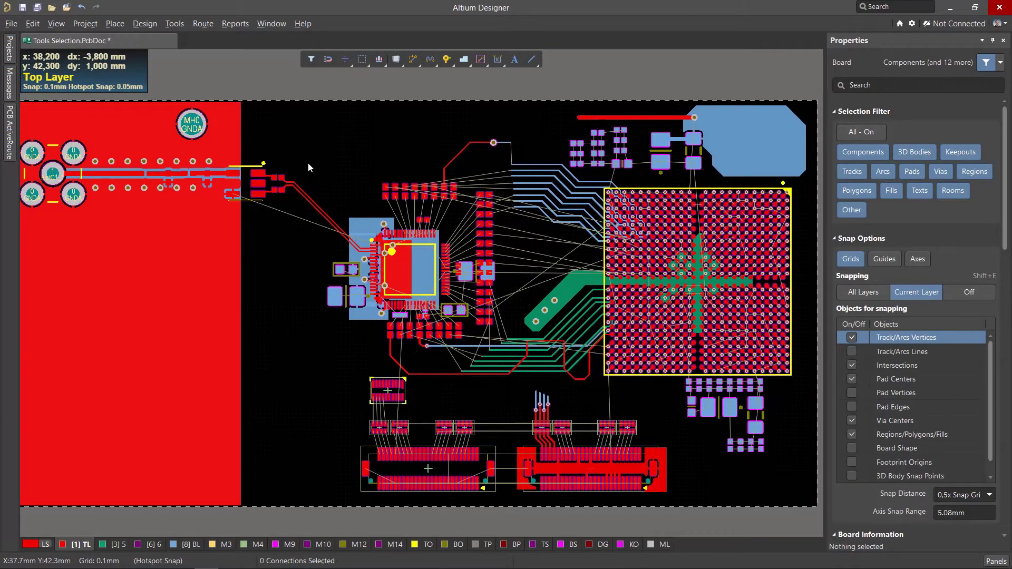
{"action": "key", "text": "Tab"}
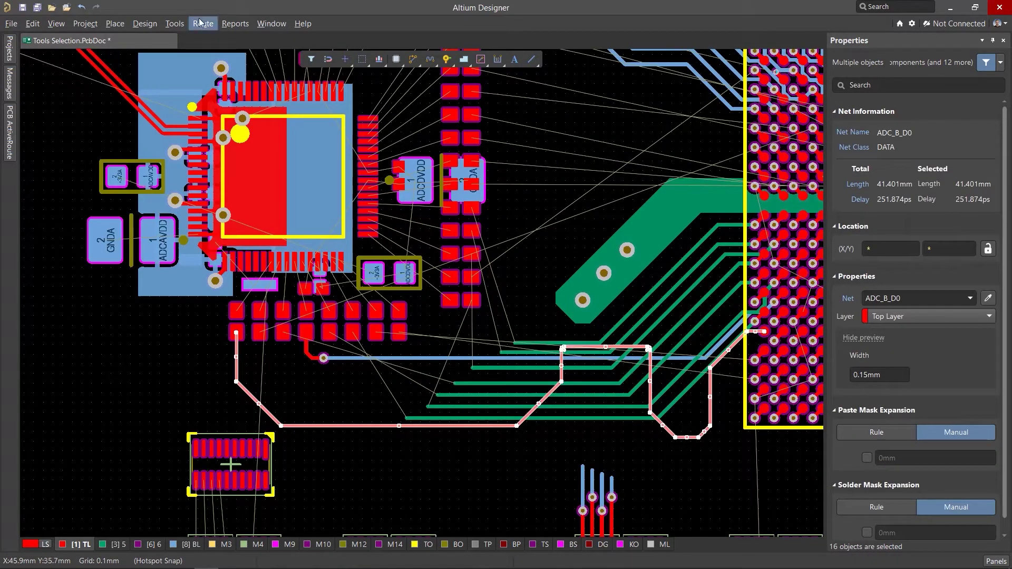
{"action": "left_click", "coordinate": [202, 23]}
{"action": "left_click", "coordinate": [248, 99]}
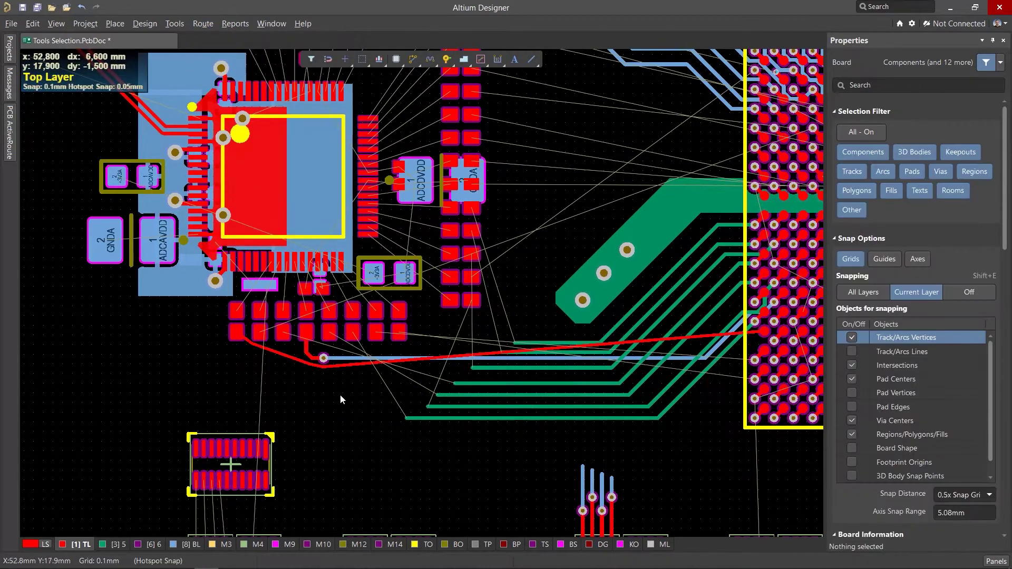
Step: Select all the connected GND copper at pad MP2 of the routed connector along the board's lower edge
{"action": "key", "text": "s"}
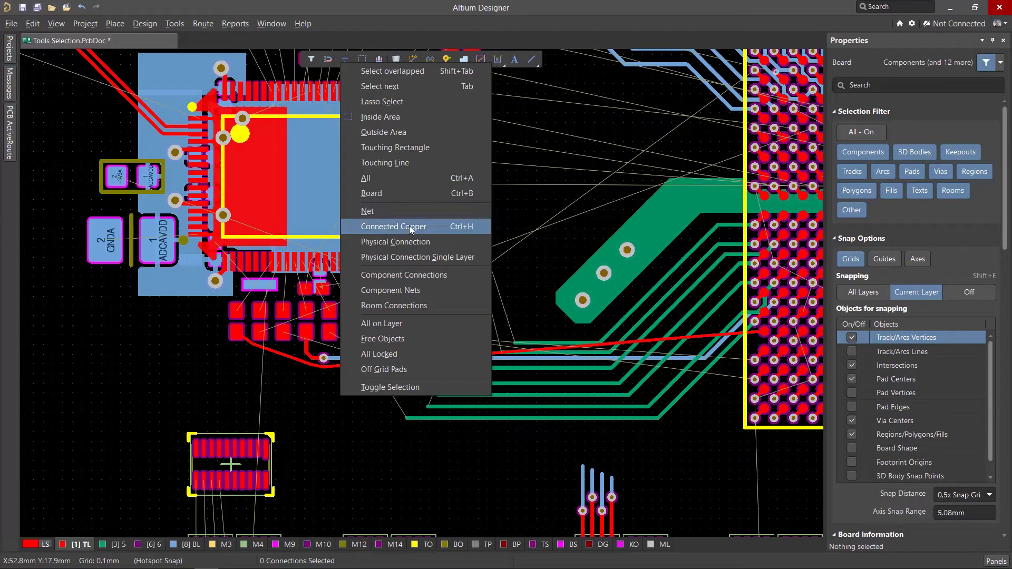
{"action": "right_click_drag", "start_coordinate": [654, 473], "coordinate": [498, 185]}
{"action": "scroll", "coordinate": [476, 375], "scroll_direction": "up", "scroll_amount": 2, "text": "ctrl"}
{"action": "scroll", "coordinate": [476, 375], "scroll_direction": "down", "scroll_amount": 1, "text": "ctrl"}
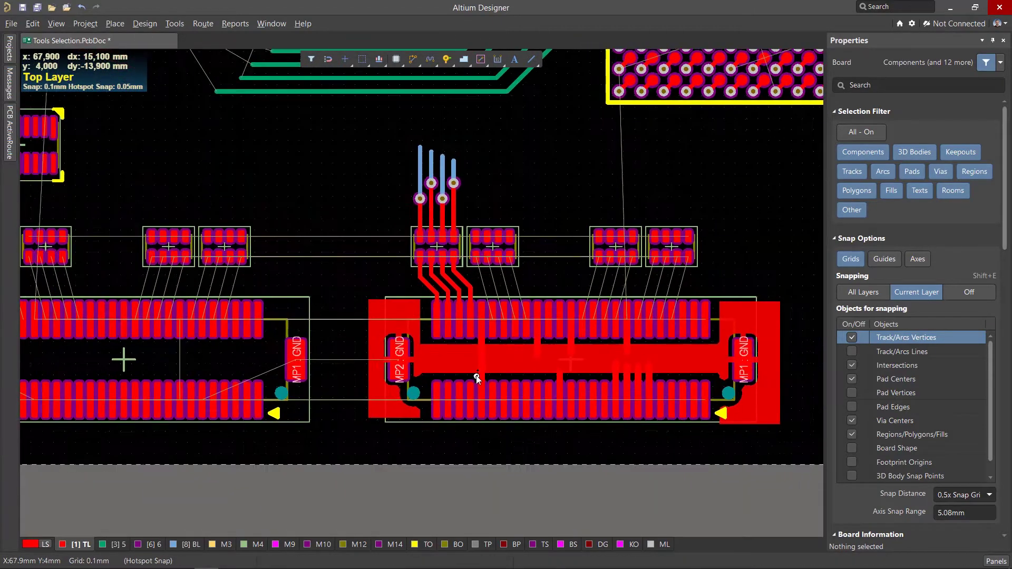
{"action": "key", "text": "s"}
{"action": "left_click", "coordinate": [528, 208]}
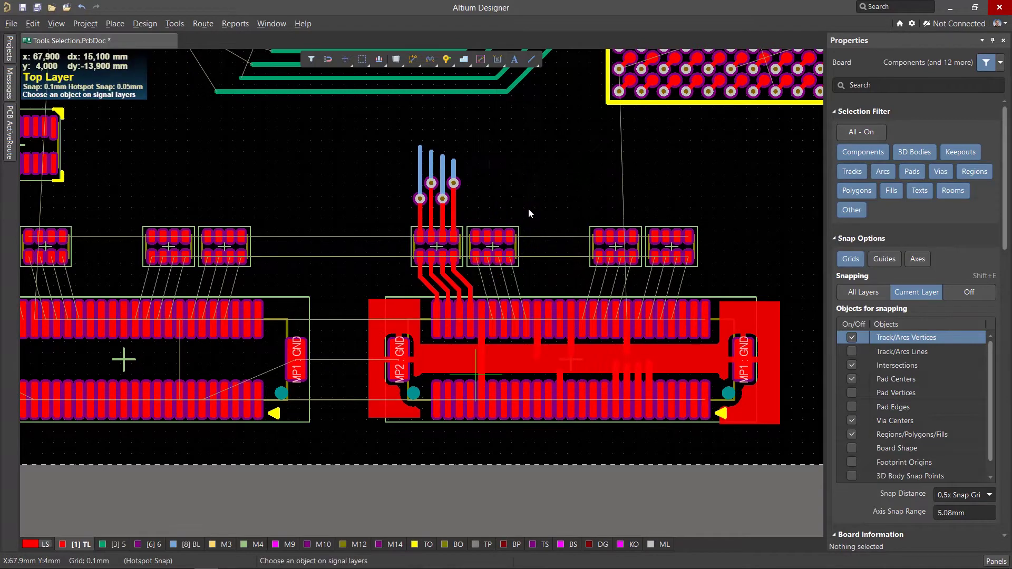
{"action": "scroll", "coordinate": [404, 339], "scroll_direction": "up", "scroll_amount": 1, "text": "ctrl"}
{"action": "left_click", "coordinate": [404, 353]}
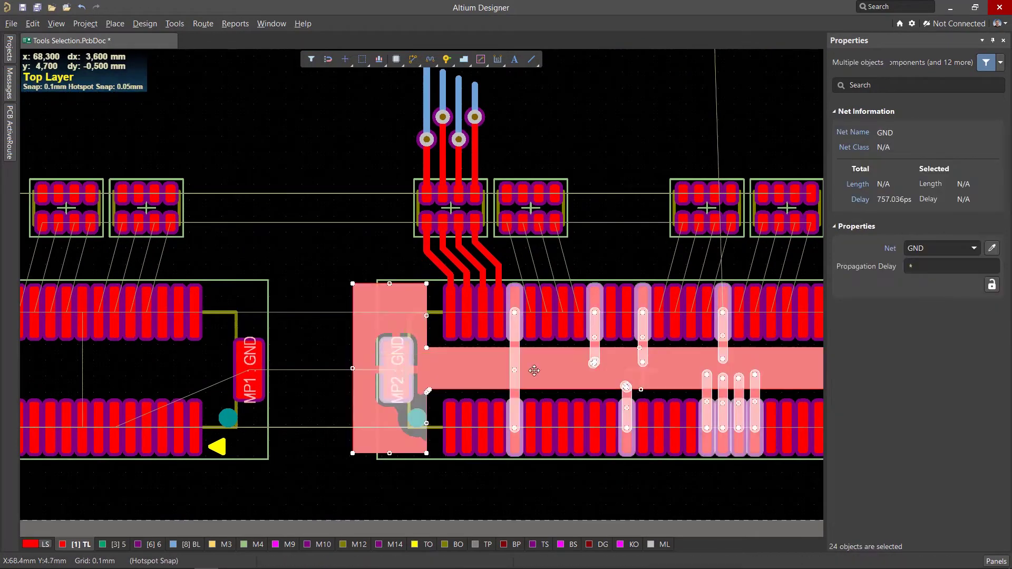
Step: Copy the selected GND copper, using the centre of the routed connector's MP2 pad as the reference point
{"action": "right_click_drag", "start_coordinate": [546, 375], "coordinate": [423, 362]}
{"action": "key", "text": "ctrl+c"}
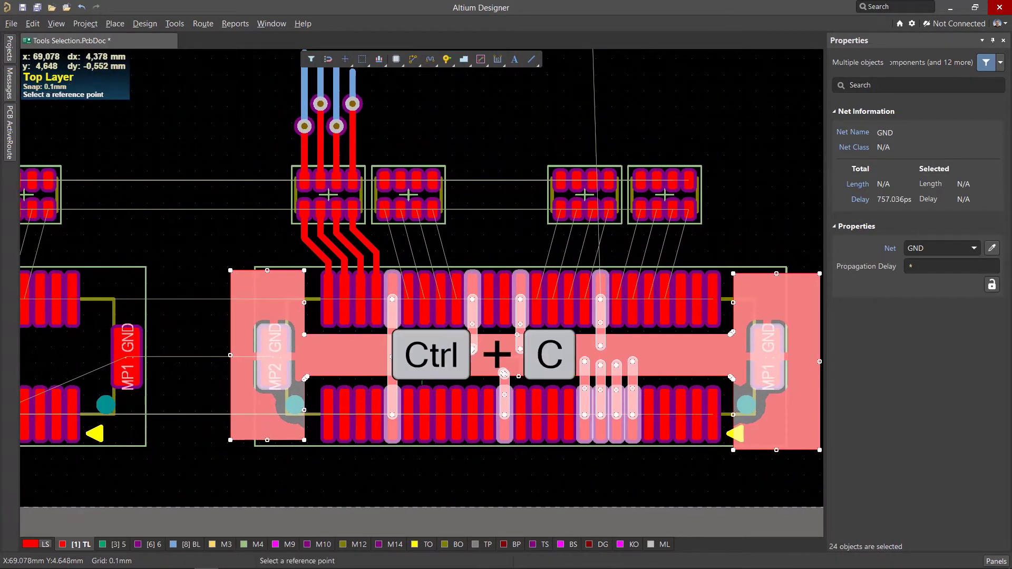
{"action": "scroll", "coordinate": [324, 360], "scroll_direction": "up", "scroll_amount": 2, "text": "ctrl"}
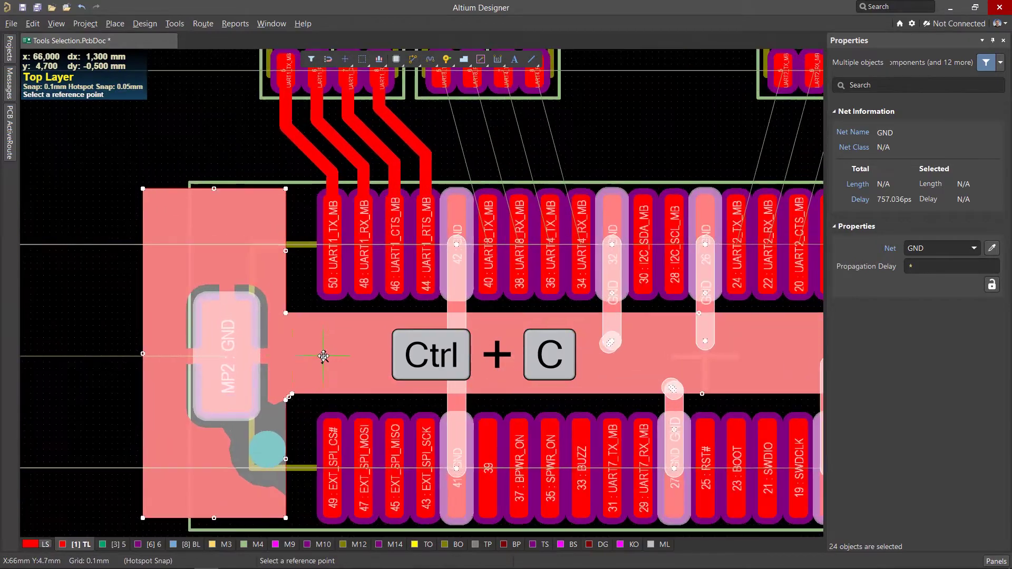
{"action": "left_click", "coordinate": [227, 357]}
Step: Paste the copied copper onto the neighbouring unrouted connector, aligned to the centre of its MP2 pad
{"action": "scroll", "coordinate": [369, 343], "scroll_direction": "down", "scroll_amount": 3, "text": "ctrl"}
{"action": "scroll", "coordinate": [238, 340], "scroll_direction": "up", "scroll_amount": 3, "text": "shift"}
{"action": "scroll", "coordinate": [305, 350], "scroll_direction": "up", "scroll_amount": 3, "text": "ctrl"}
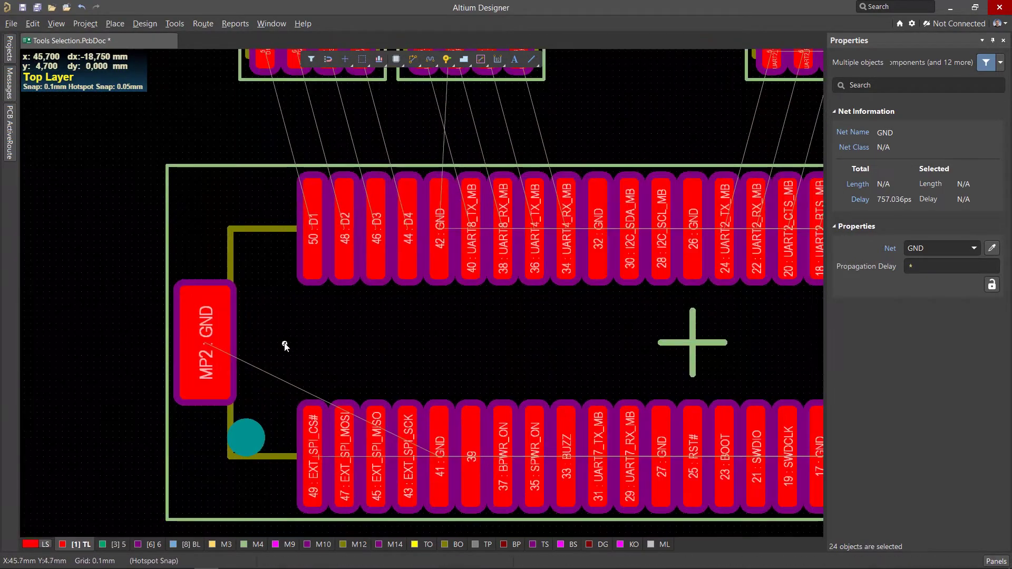
{"action": "key", "text": "ctrl+v"}
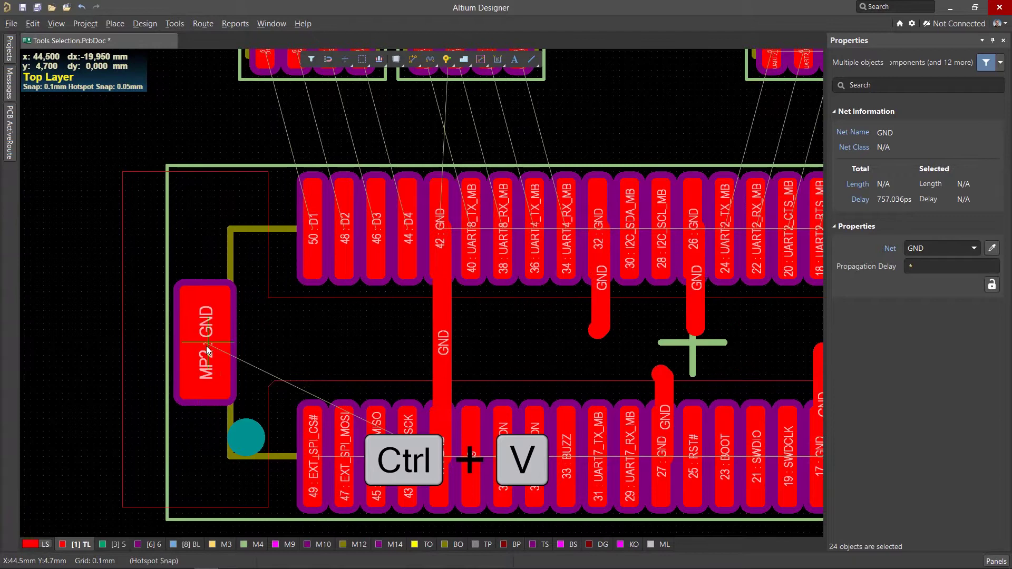
{"action": "left_click", "coordinate": [205, 343]}
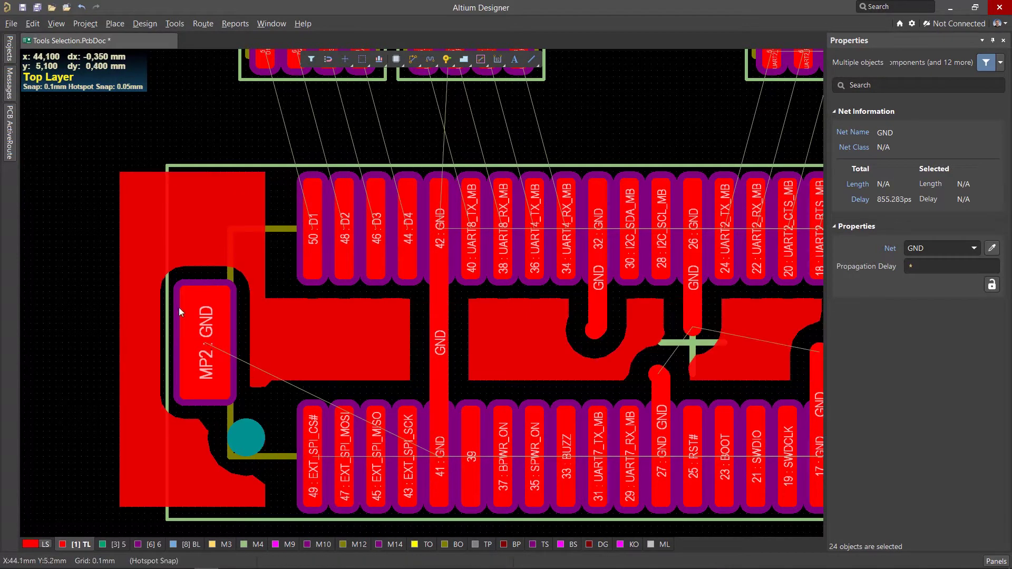
Step: Assign the pasted polygon pour to the GND net by picking the net from pad MP2
{"action": "left_click", "coordinate": [137, 253]}
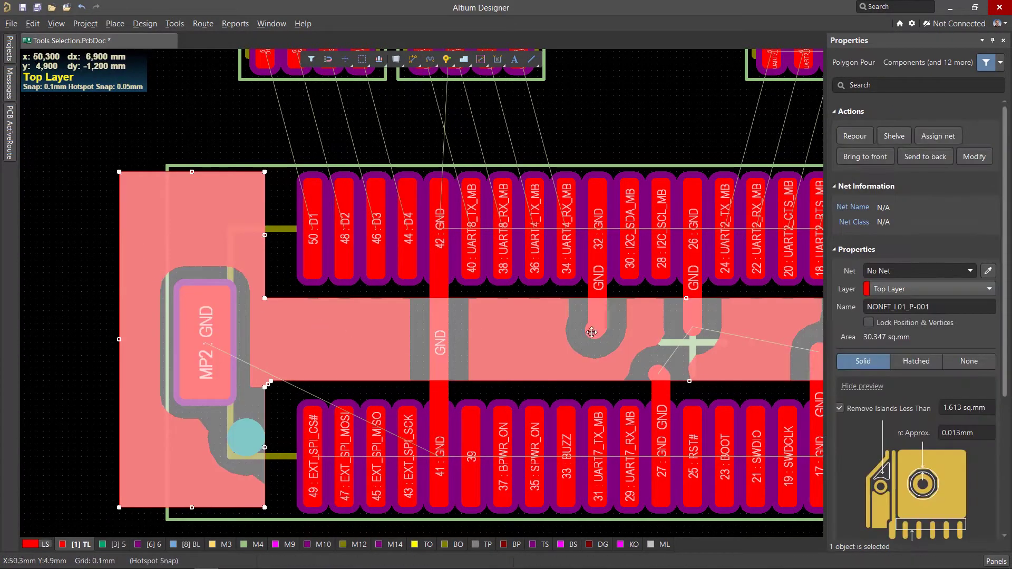
{"action": "left_click", "coordinate": [988, 271]}
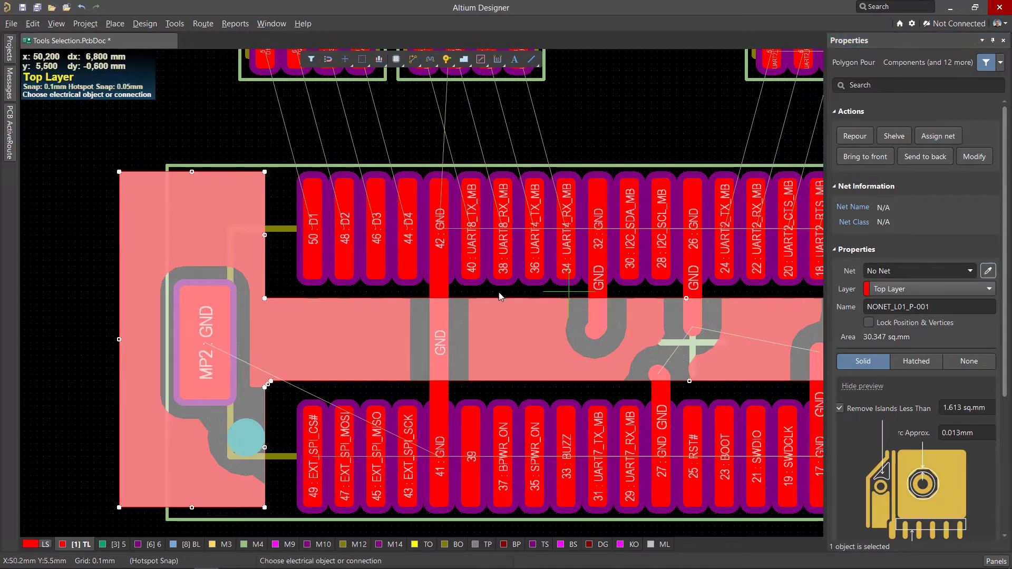
{"action": "left_click", "coordinate": [208, 323]}
{"action": "left_click", "coordinate": [95, 277]}
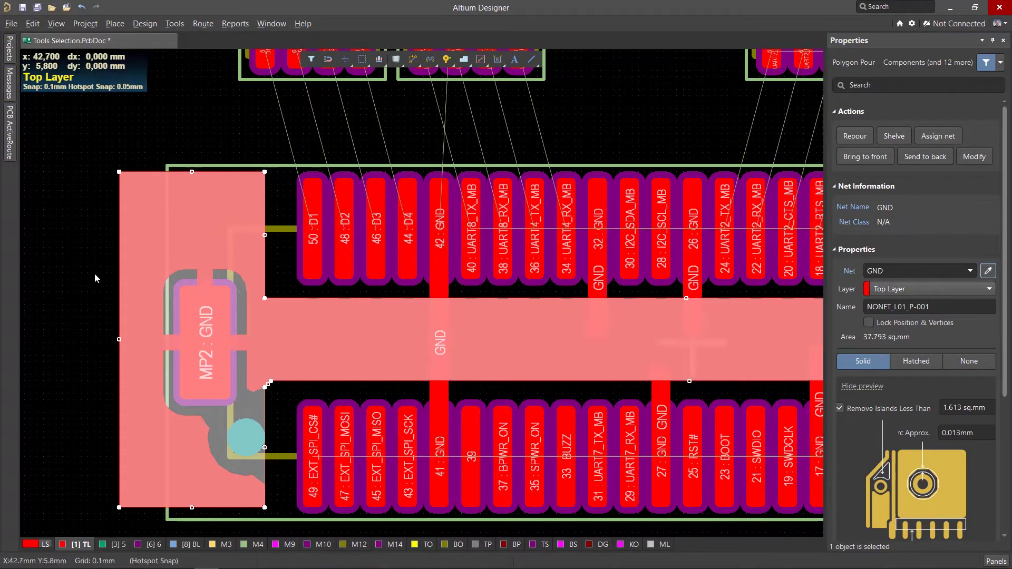
Step: Restrict the selection filter to components only
{"action": "scroll", "coordinate": [258, 253], "scroll_direction": "down", "scroll_amount": 4, "text": "ctrl"}
{"action": "right_click_drag", "start_coordinate": [558, 291], "coordinate": [366, 344]}
{"action": "scroll", "coordinate": [353, 192], "scroll_direction": "down", "scroll_amount": 2, "text": "ctrl"}
{"action": "right_click_drag", "start_coordinate": [388, 150], "coordinate": [408, 461]}
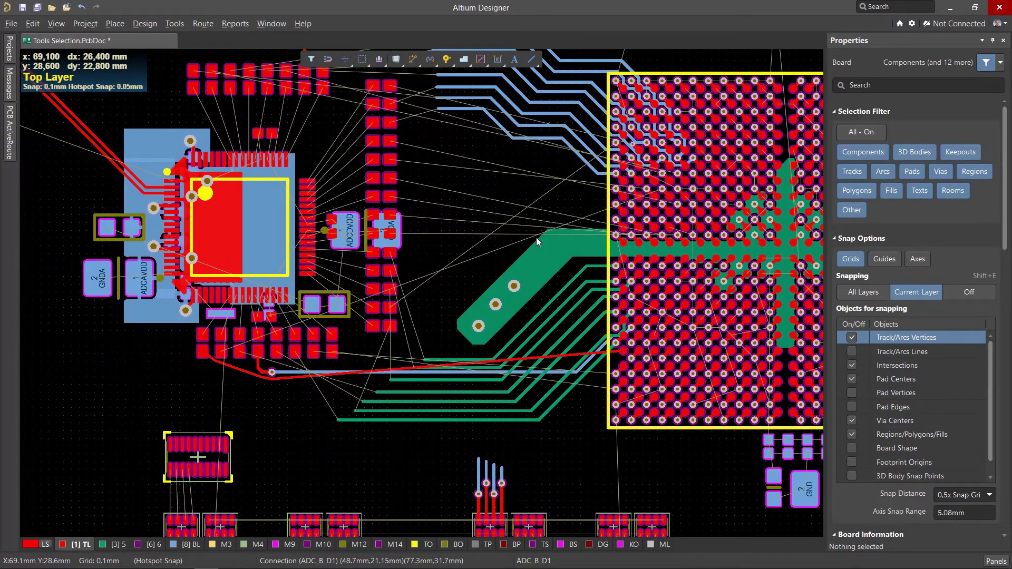
{"action": "left_click", "coordinate": [873, 133]}
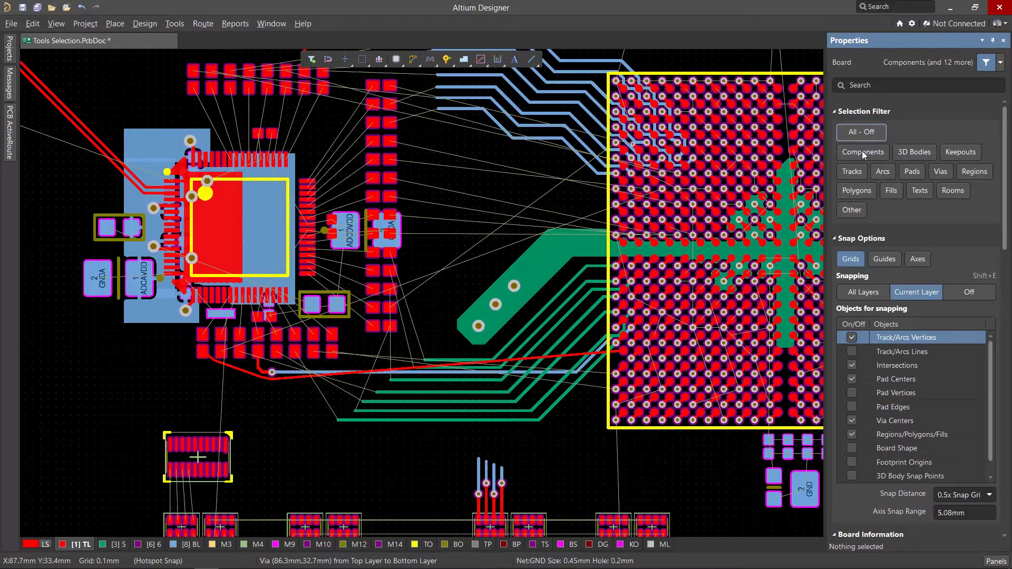
Step: Lasso-select the component rows above and to the right of the chip, starting in Free form mode and finishing the outline in Polyline mode
{"action": "right_click_drag", "start_coordinate": [407, 137], "coordinate": [425, 272]}
{"action": "key", "text": "s"}
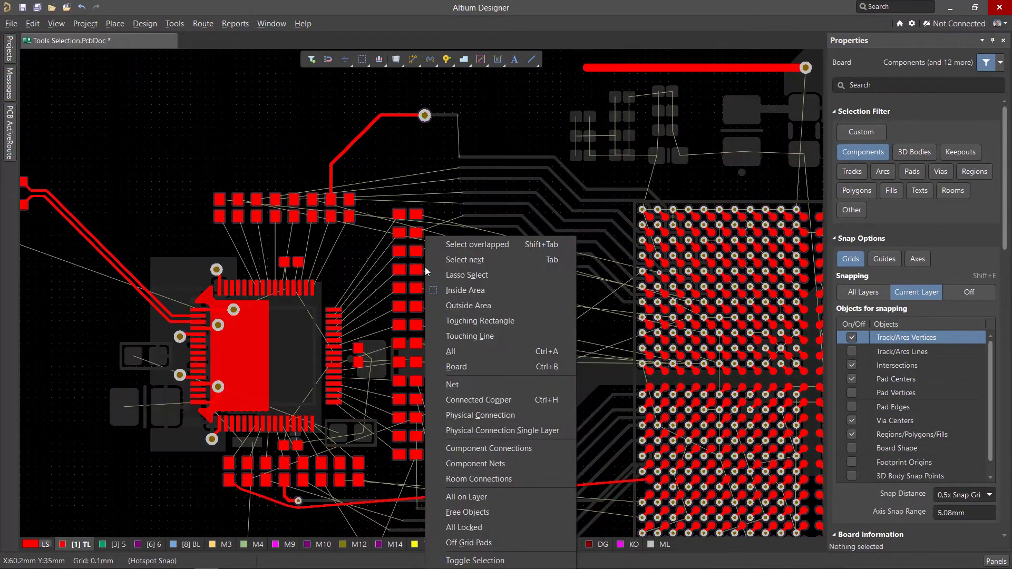
{"action": "left_click", "coordinate": [460, 274]}
{"action": "left_click", "coordinate": [300, 240]}
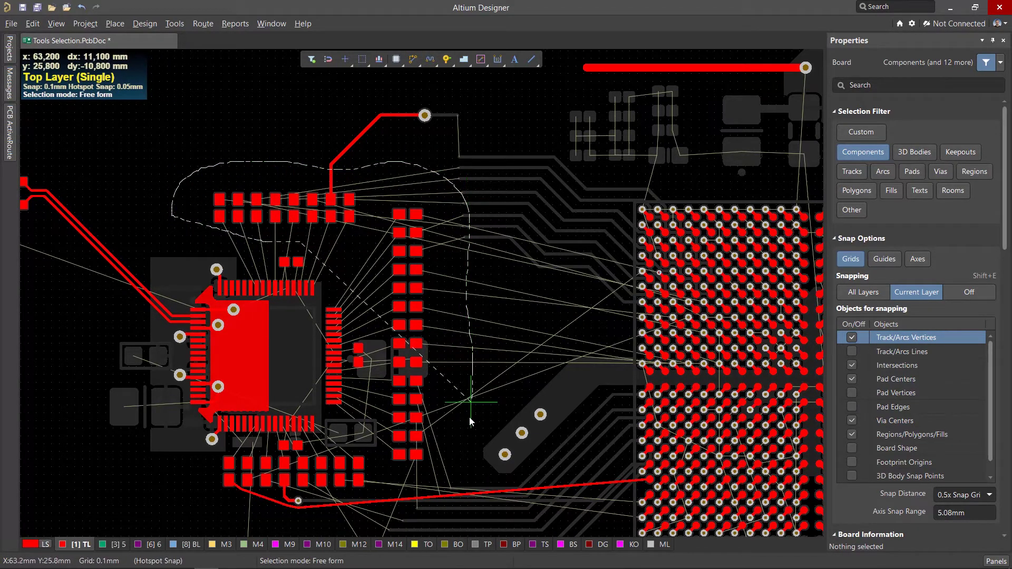
{"action": "key", "text": "space"}
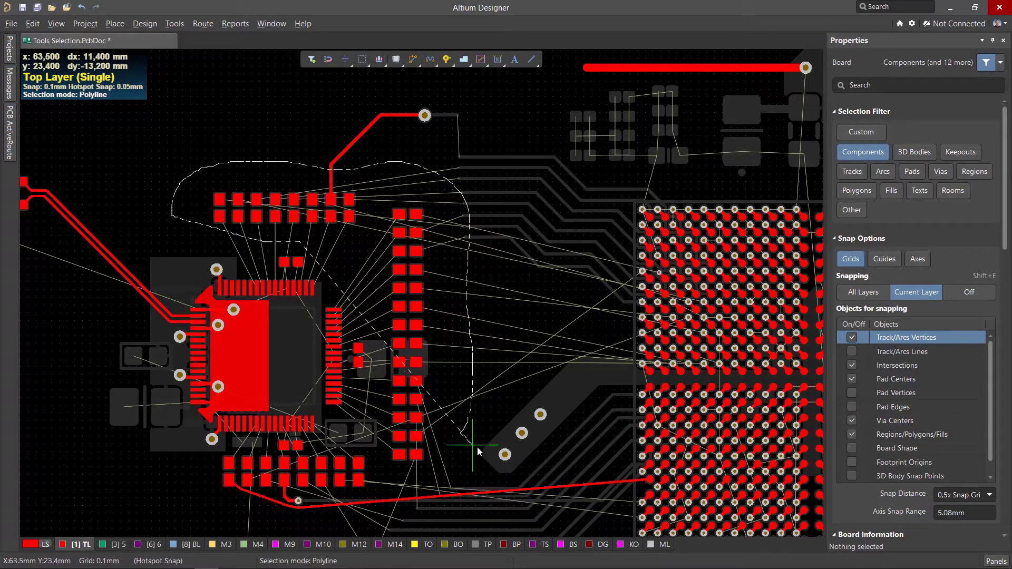
{"action": "left_click", "coordinate": [447, 475]}
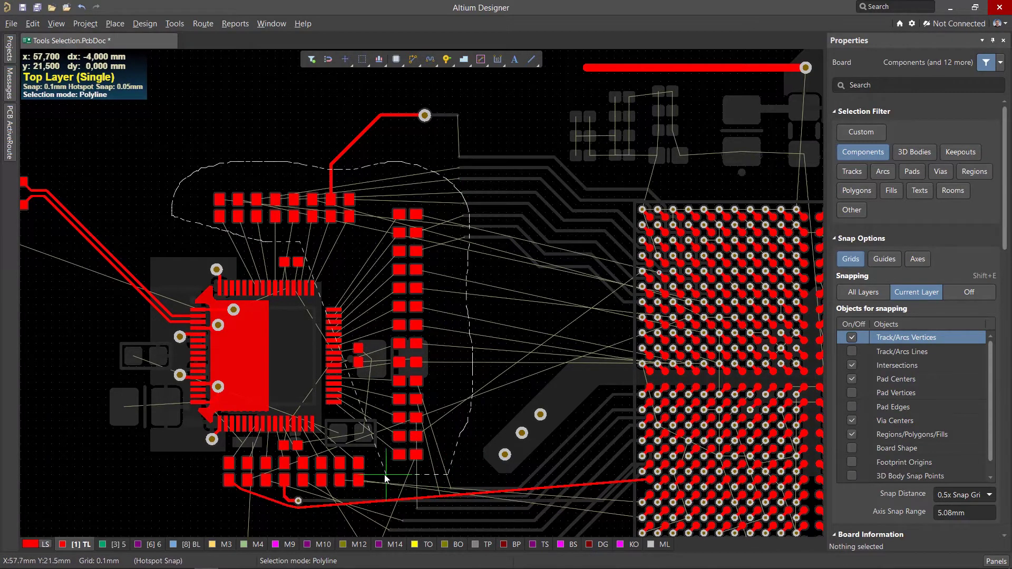
{"action": "left_click", "coordinate": [380, 475]}
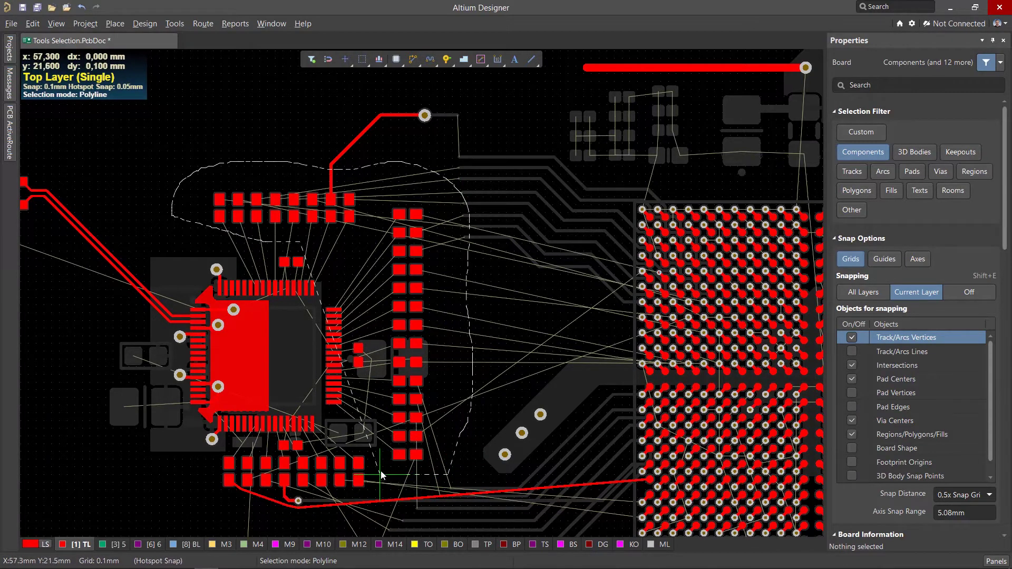
{"action": "right_click", "coordinate": [378, 257]}
Step: Move the selected components slightly down and left, clear the selection, and turn off single-layer display
{"action": "left_click_drag", "start_coordinate": [407, 306], "coordinate": [400, 330]}
{"action": "left_click", "coordinate": [455, 306]}
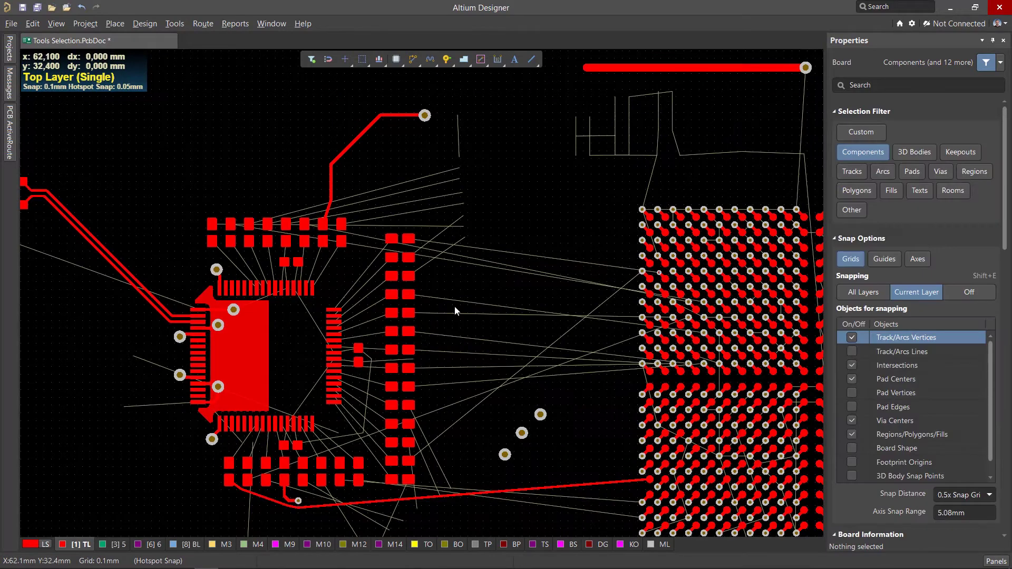
{"action": "key", "text": "shift+s"}
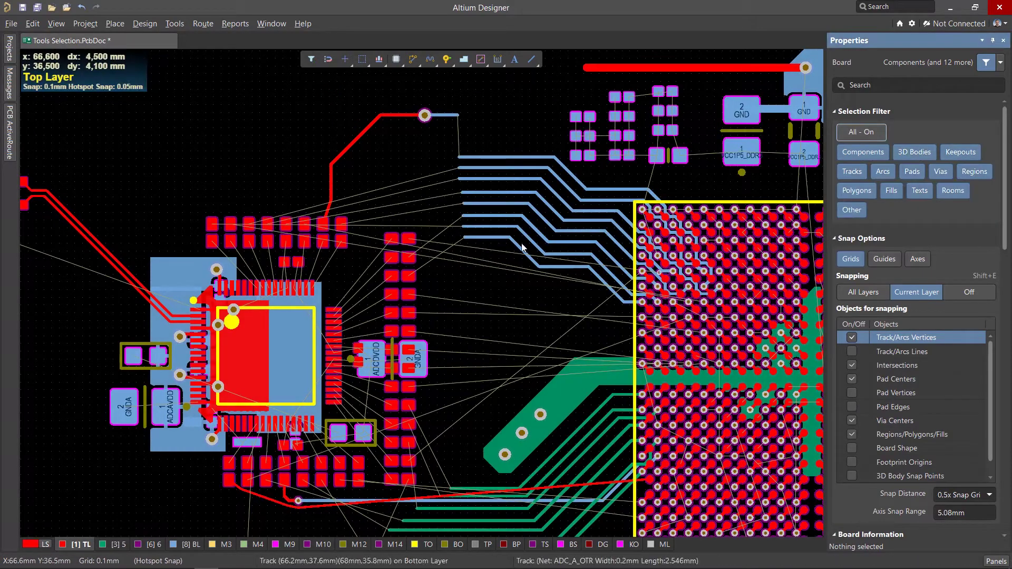
Step: Select all objects outside the board using Outside Area, with a rectangle enclosing the whole board outline
{"action": "key", "text": "ctrl+Page_Down"}
{"action": "key", "text": "s"}
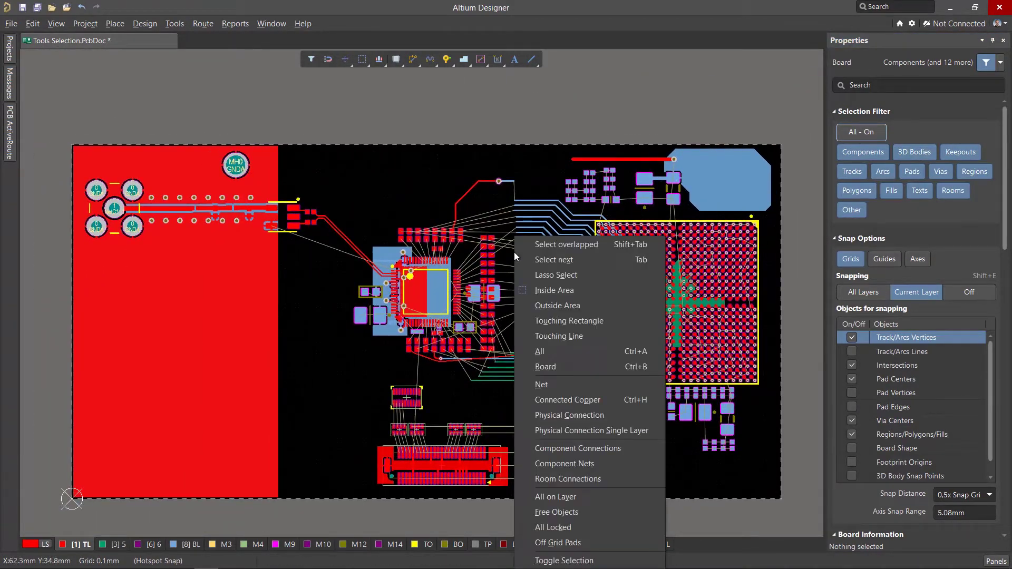
{"action": "left_click", "coordinate": [556, 306]}
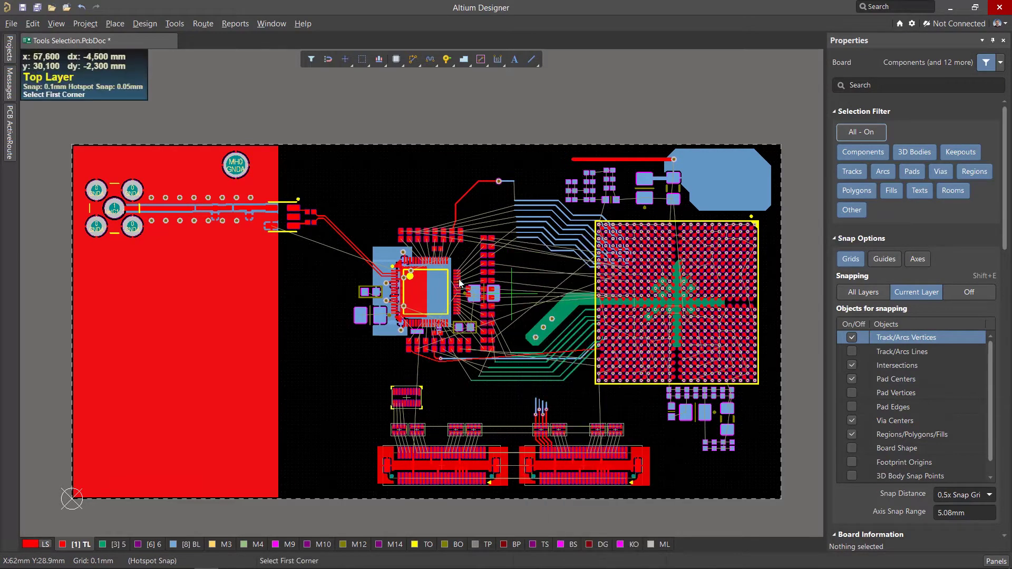
{"action": "left_click", "coordinate": [68, 141]}
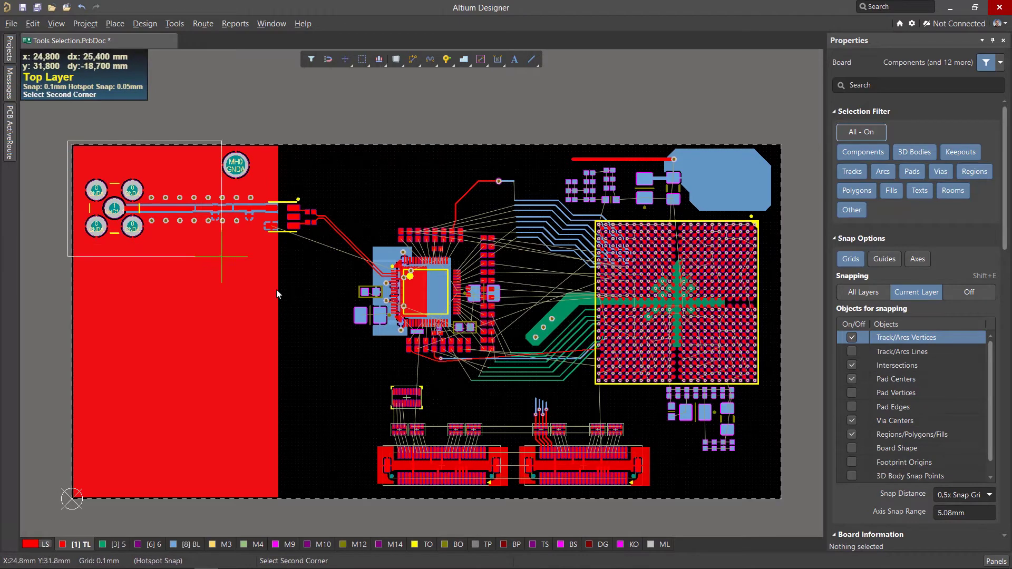
{"action": "left_click", "coordinate": [784, 502]}
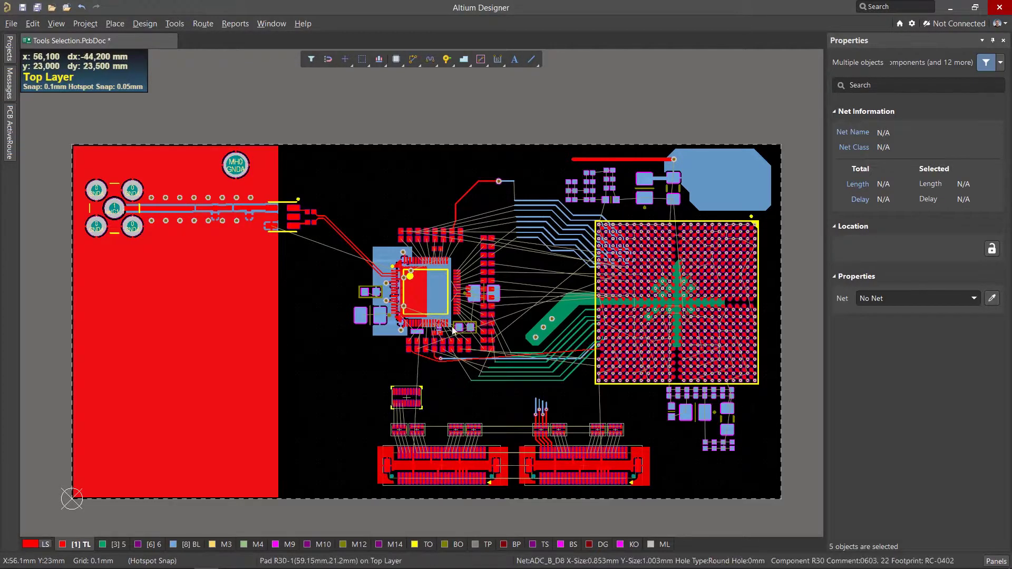
Step: Zoom to the selected objects outside the board and delete them
{"action": "left_click", "coordinate": [56, 23]}
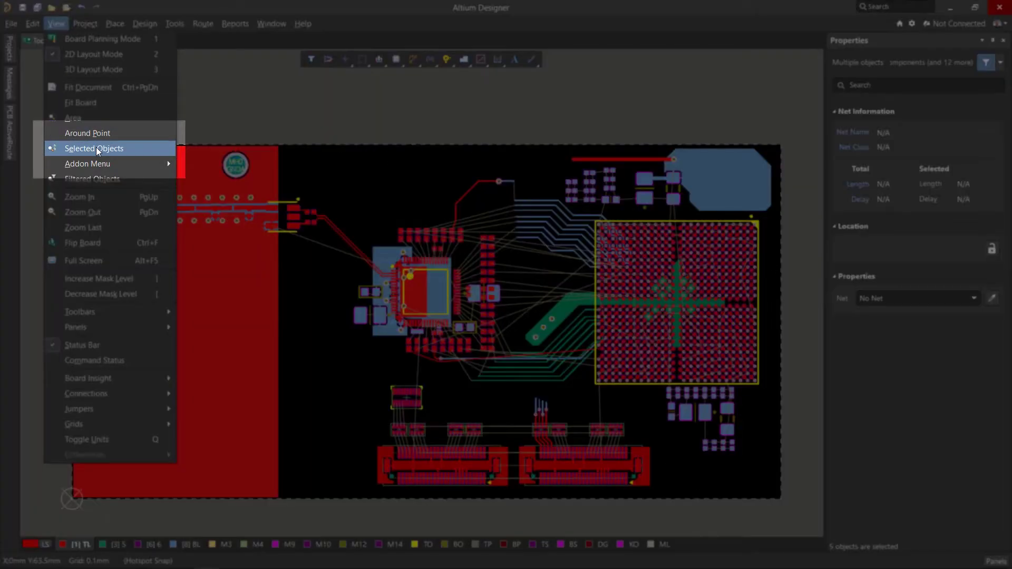
{"action": "left_click", "coordinate": [97, 148]}
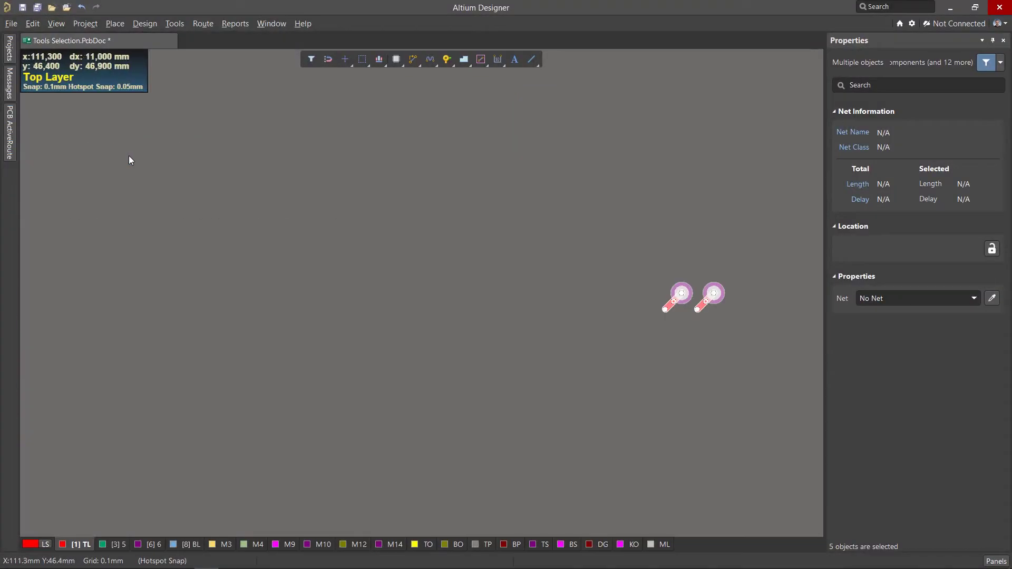
{"action": "scroll", "coordinate": [604, 304], "scroll_direction": "down", "scroll_amount": 3, "text": "ctrl"}
{"action": "key", "text": "Delete"}
Step: Try to select the Bottom Layer tracks beside the BGA with a touching line drawn diagonally across them
{"action": "right_click_drag", "start_coordinate": [161, 416], "coordinate": [720, 285]}
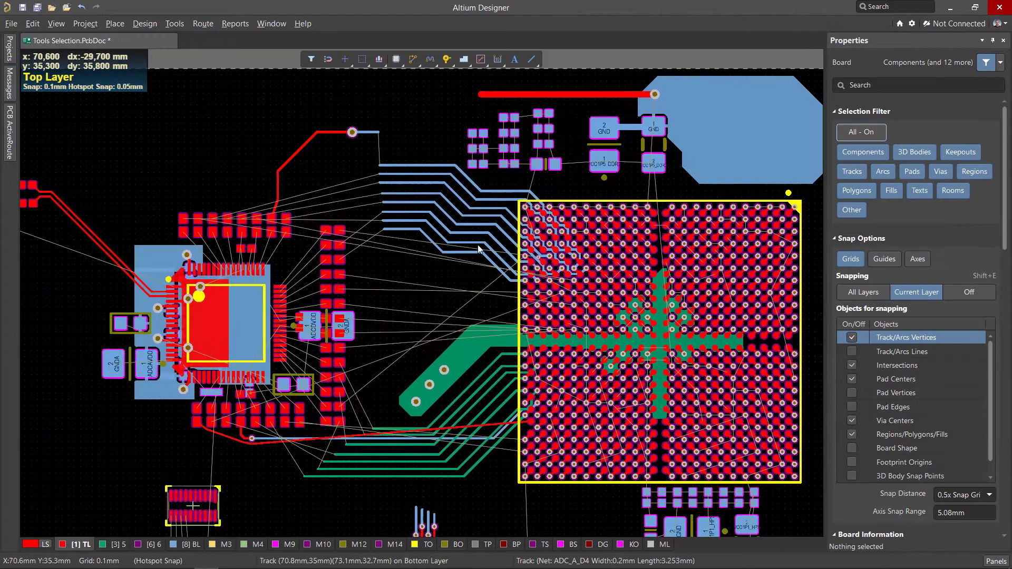
{"action": "scroll", "coordinate": [456, 202], "scroll_direction": "up", "scroll_amount": 2, "text": "ctrl"}
{"action": "right_click", "coordinate": [457, 201]}
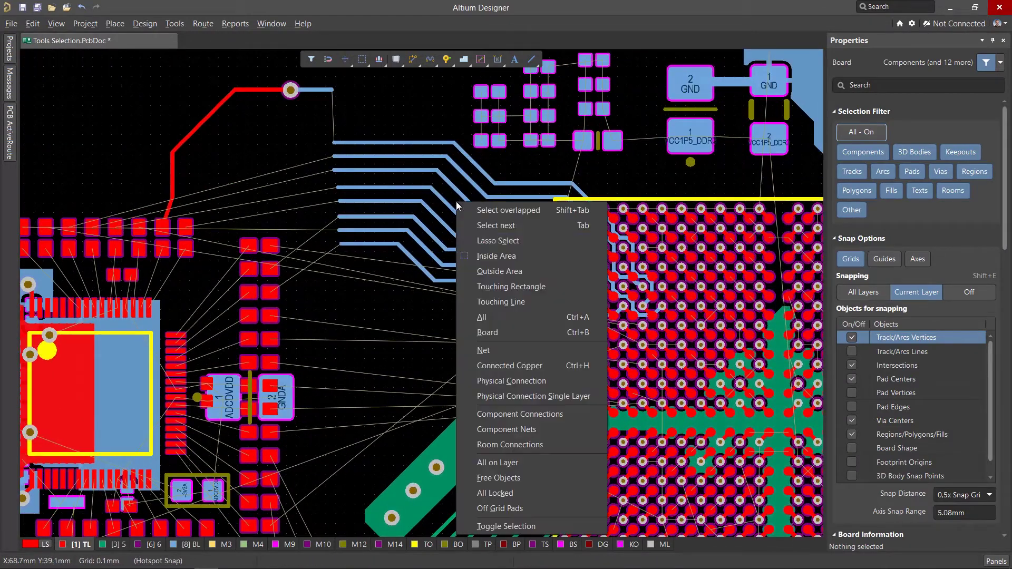
{"action": "left_click", "coordinate": [498, 302]}
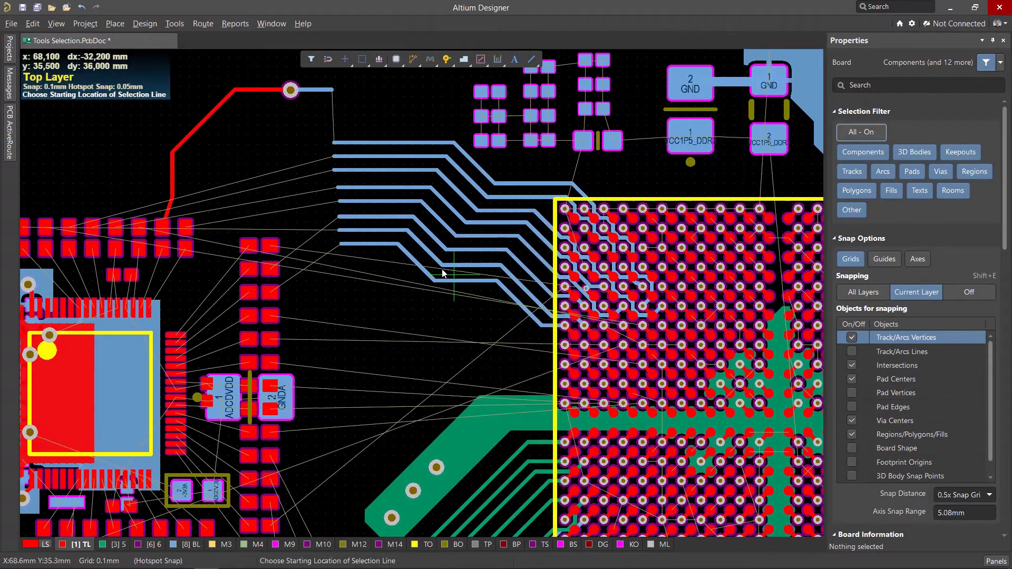
{"action": "left_click", "coordinate": [404, 279]}
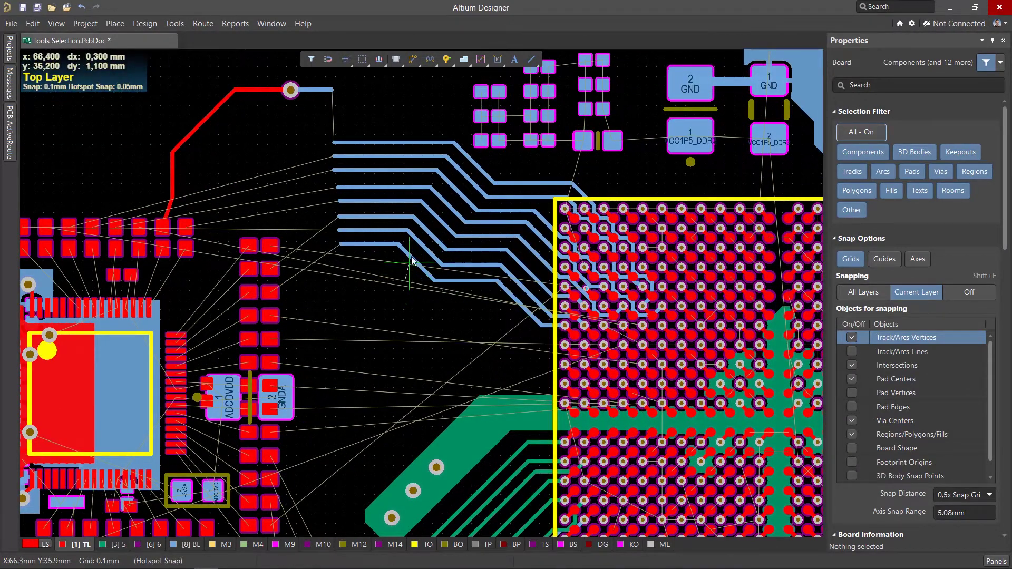
{"action": "left_click", "coordinate": [486, 161]}
{"action": "scroll", "coordinate": [432, 230], "scroll_direction": "up", "scroll_amount": 1, "text": "ctrl"}
{"action": "left_click_drag", "start_coordinate": [402, 265], "coordinate": [380, 275]}
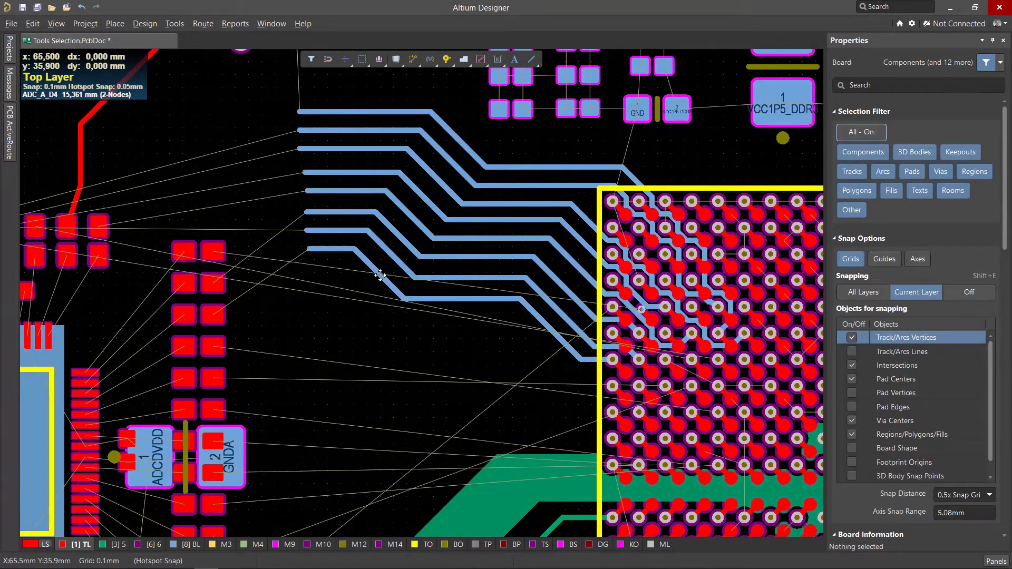
Step: Select the Bottom Layer tracks beside the BGA with a touching line across them, and extend the selection along their full routing
{"action": "key", "text": "s"}
{"action": "left_click", "coordinate": [419, 332]}
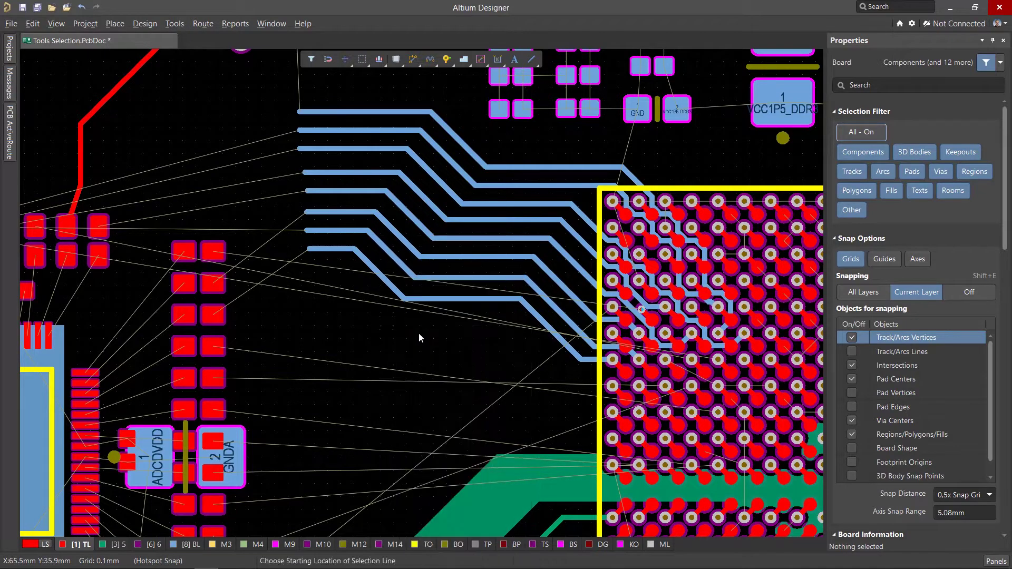
{"action": "left_click", "coordinate": [370, 298]}
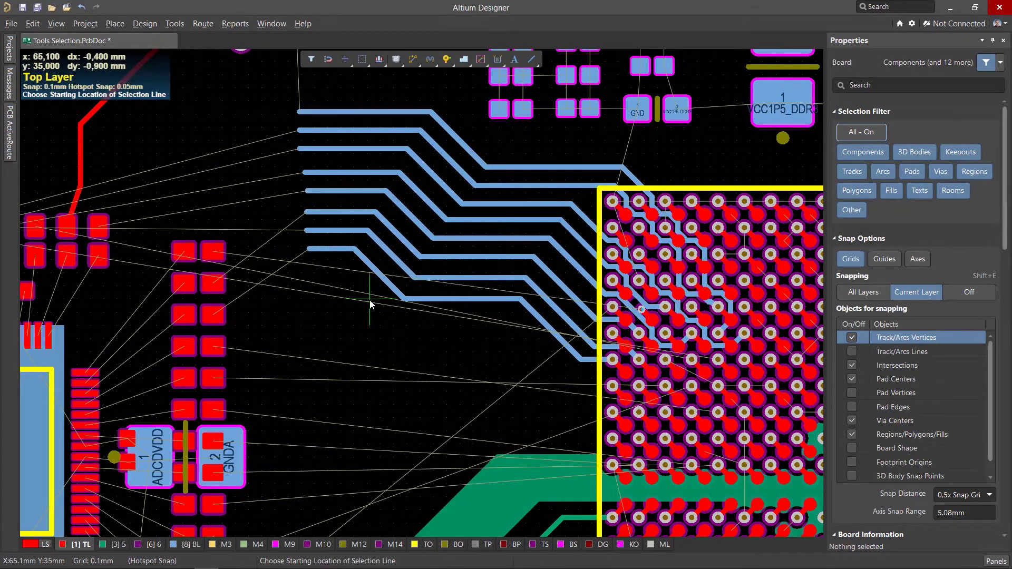
{"action": "left_click", "coordinate": [463, 125]}
{"action": "key", "text": "Tab"}
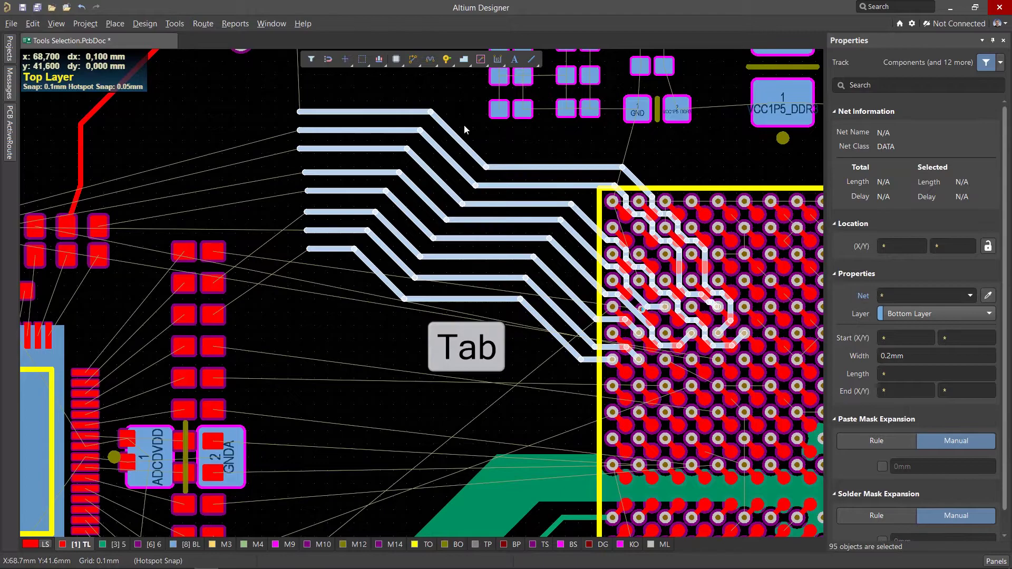
Step: Clear the selection and use Component Connections to select the routing attached to the routed resistor network above the connector
{"action": "scroll", "coordinate": [474, 125], "scroll_direction": "down", "scroll_amount": 4, "text": "ctrl"}
{"action": "scroll", "coordinate": [498, 458], "scroll_direction": "down", "scroll_amount": 2}
{"action": "scroll", "coordinate": [488, 451], "scroll_direction": "up", "scroll_amount": 5, "text": "ctrl"}
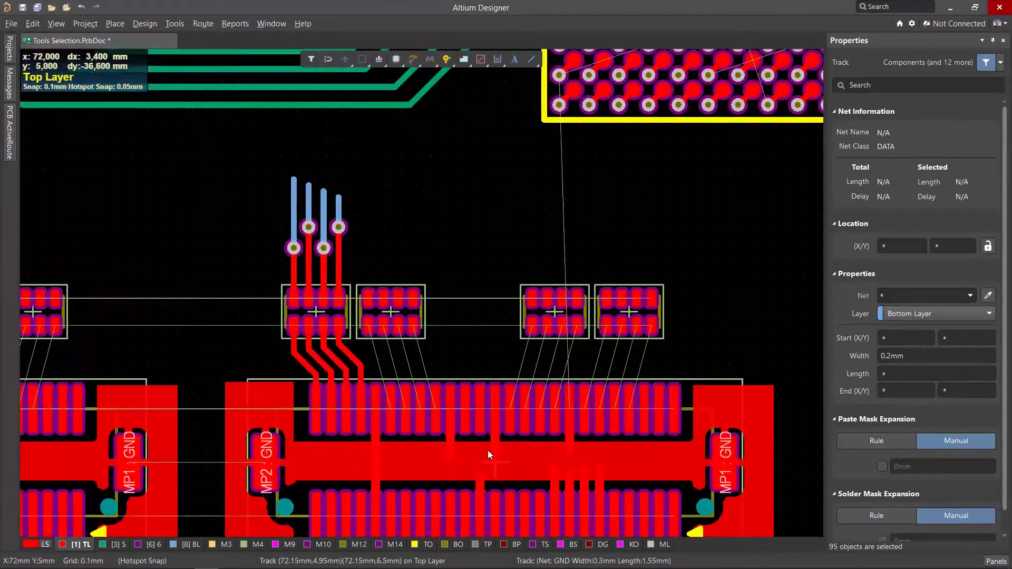
{"action": "left_click", "coordinate": [428, 368]}
{"action": "key", "text": "s"}
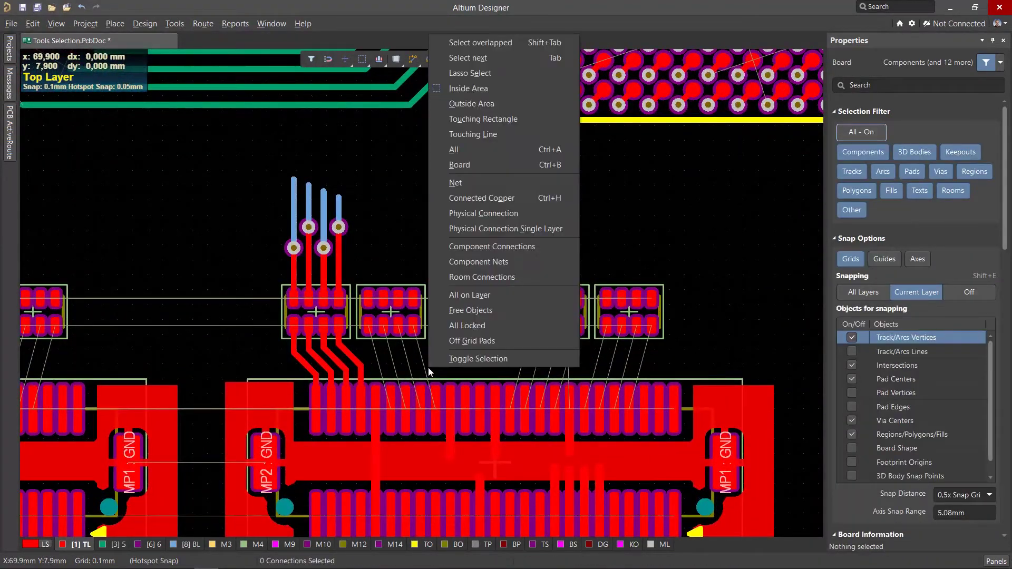
{"action": "left_click", "coordinate": [495, 246]}
{"action": "scroll", "coordinate": [292, 305], "scroll_direction": "up", "scroll_amount": 3, "text": "ctrl"}
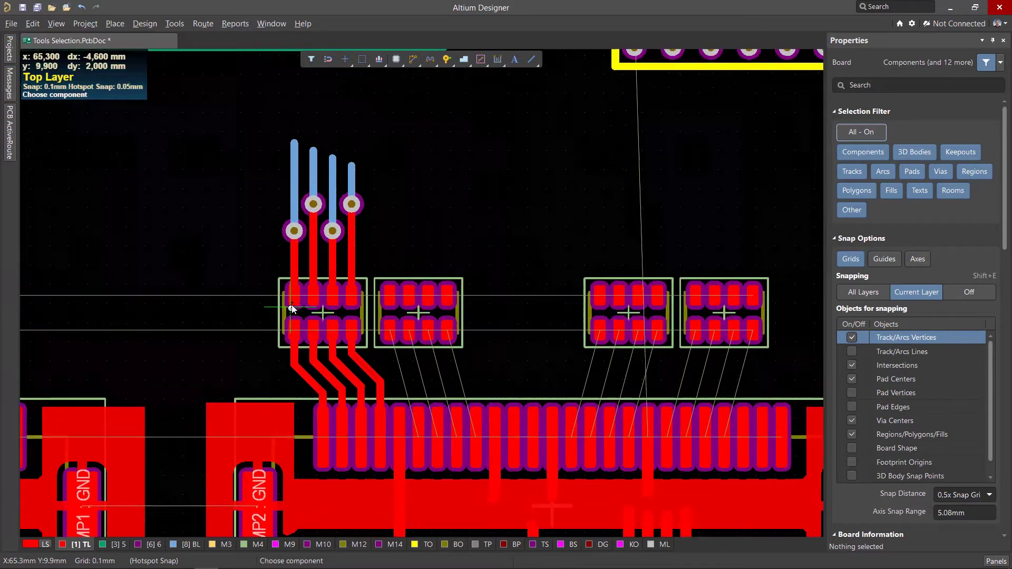
{"action": "left_click", "coordinate": [336, 319]}
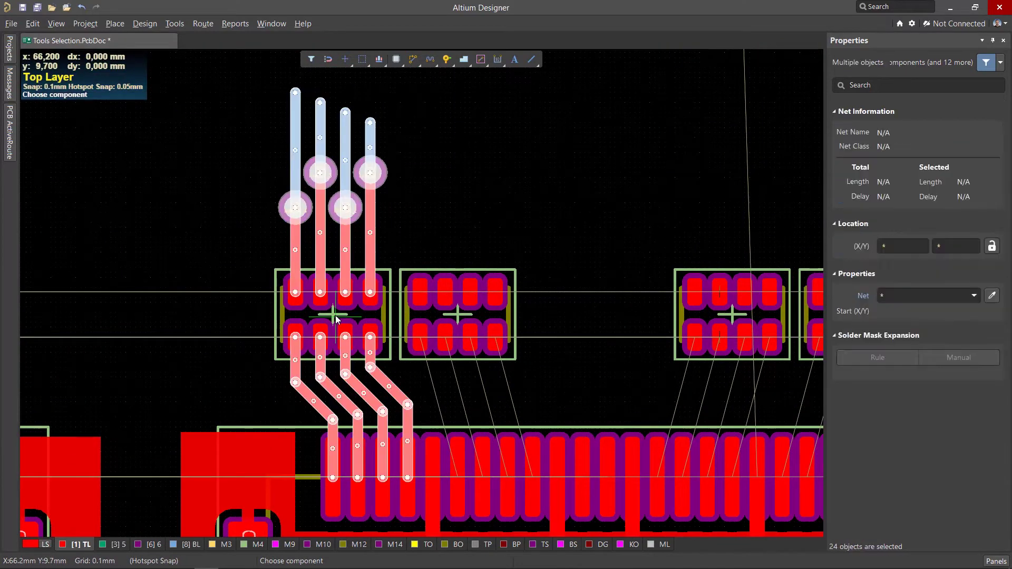
{"action": "right_click", "coordinate": [336, 319]}
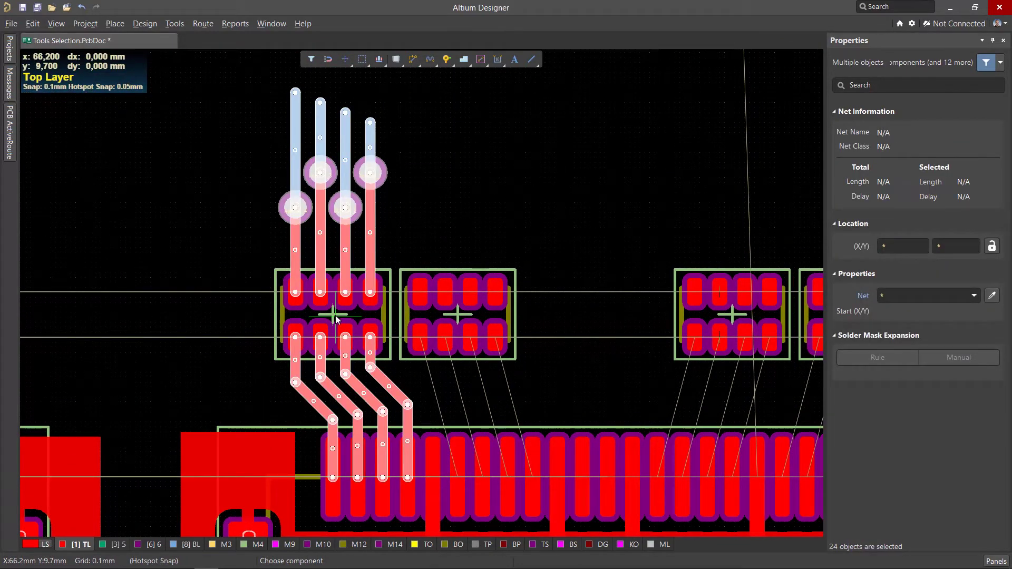
Step: Copy the selected routing with the centre of connector pad 44 as reference, and paste it onto the second resistor network at pad 34
{"action": "key", "text": "ctrl+c"}
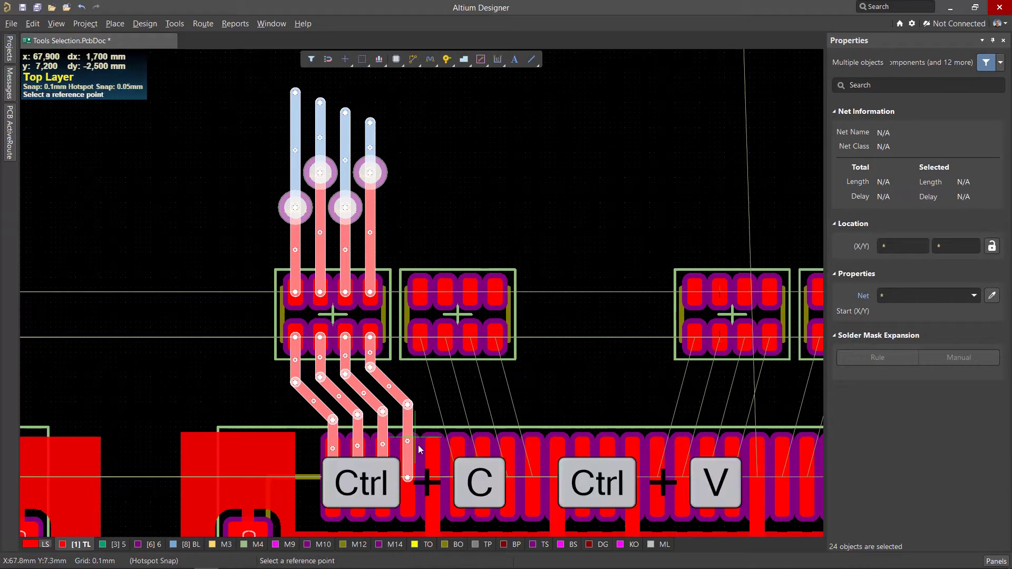
{"action": "scroll", "coordinate": [408, 477], "scroll_direction": "up", "scroll_amount": 2, "text": "ctrl"}
{"action": "left_click", "coordinate": [407, 477]}
{"action": "key", "text": "ctrl+v"}
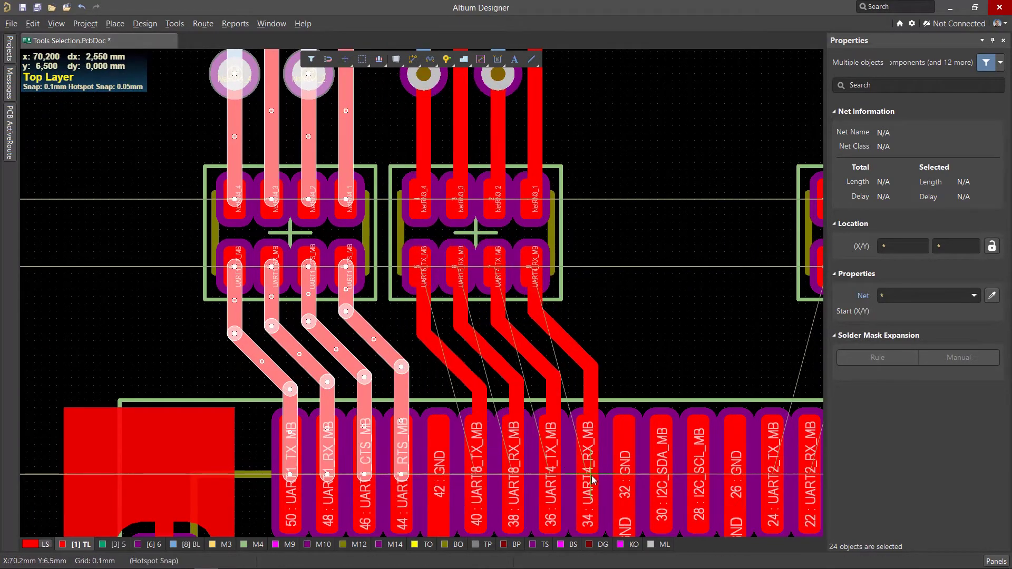
{"action": "left_click", "coordinate": [587, 475]}
Step: Paste the copied routing onto the third resistor network, flipped horizontally and aligned to the centre of connector pad 24
{"action": "scroll", "coordinate": [449, 403], "scroll_direction": "down", "scroll_amount": 4, "text": "ctrl"}
{"action": "scroll", "coordinate": [514, 385], "scroll_direction": "up", "scroll_amount": 2, "text": "ctrl"}
{"action": "key", "text": "ctrl+v"}
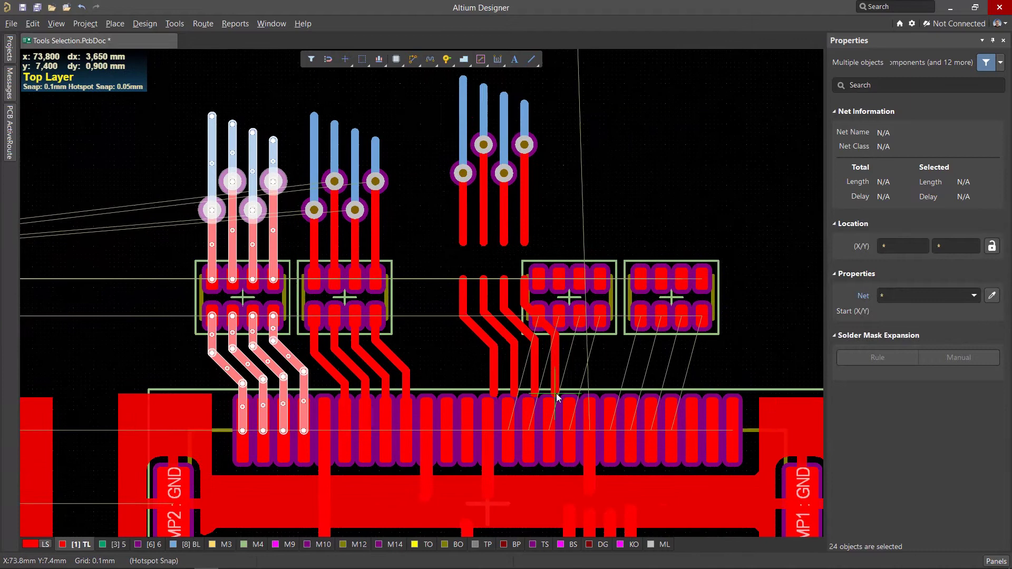
{"action": "scroll", "coordinate": [556, 392], "scroll_direction": "up", "scroll_amount": 2, "text": "ctrl"}
{"action": "key", "text": "x"}
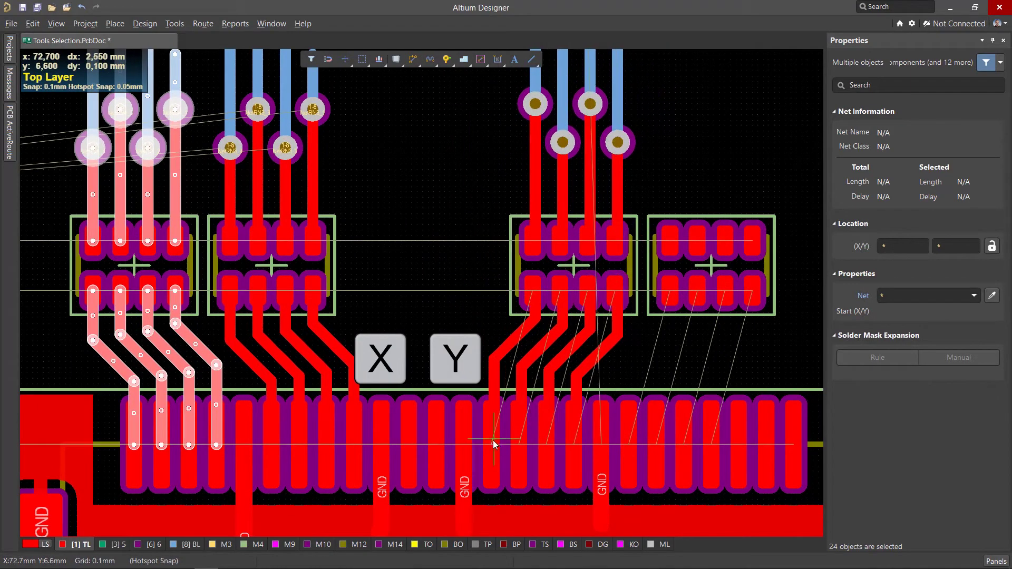
{"action": "left_click", "coordinate": [491, 445]}
Step: Paste the flipped routing onto the fourth resistor network, aligned to the centre of pad CN2-14, and clear the selection
{"action": "key", "text": "ctrl+v"}
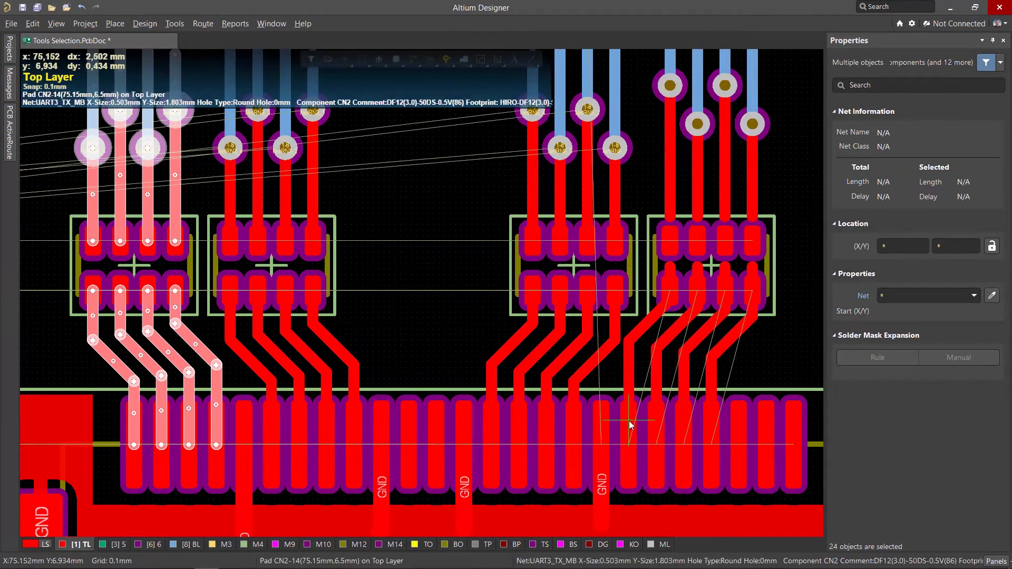
{"action": "left_click", "coordinate": [628, 446]}
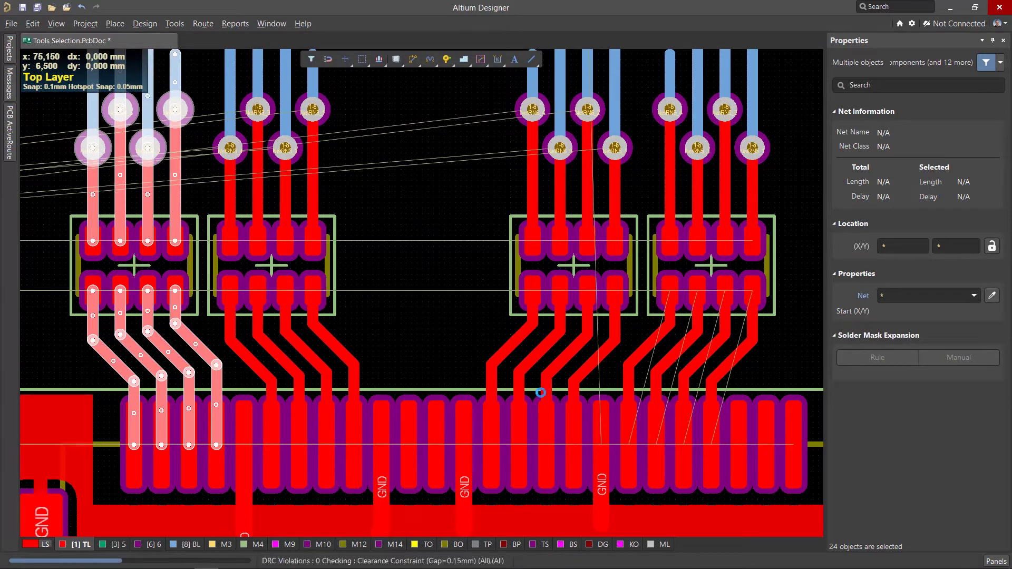
{"action": "left_click", "coordinate": [460, 330]}
Step: Select the connections of the resistor network below the unrouted multi-pin component with Component Nets, and route them using ActiveRoute
{"action": "scroll", "coordinate": [460, 330], "scroll_direction": "down", "scroll_amount": 2, "text": "ctrl"}
{"action": "scroll", "coordinate": [467, 299], "scroll_direction": "down", "scroll_amount": 4, "text": "ctrl"}
{"action": "right_click_drag", "start_coordinate": [276, 304], "coordinate": [530, 306]}
{"action": "scroll", "coordinate": [282, 294], "scroll_direction": "up", "scroll_amount": 4, "text": "ctrl"}
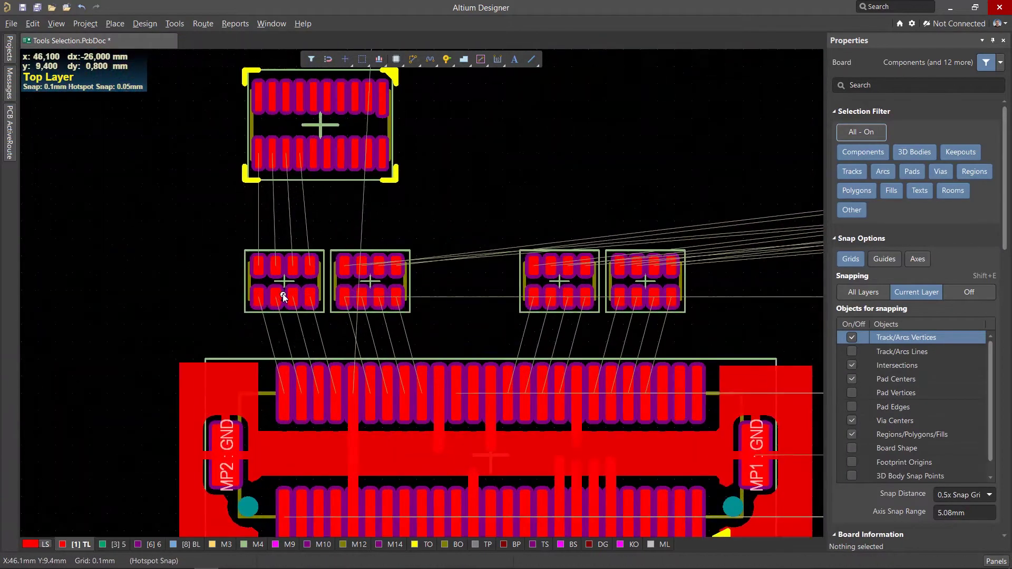
{"action": "key", "text": "s"}
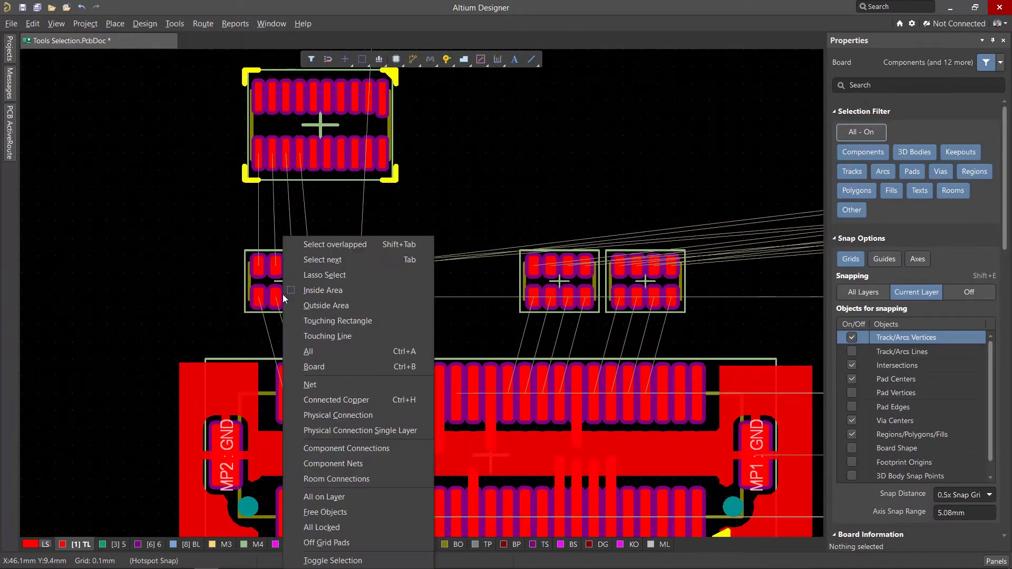
{"action": "left_click", "coordinate": [323, 462]}
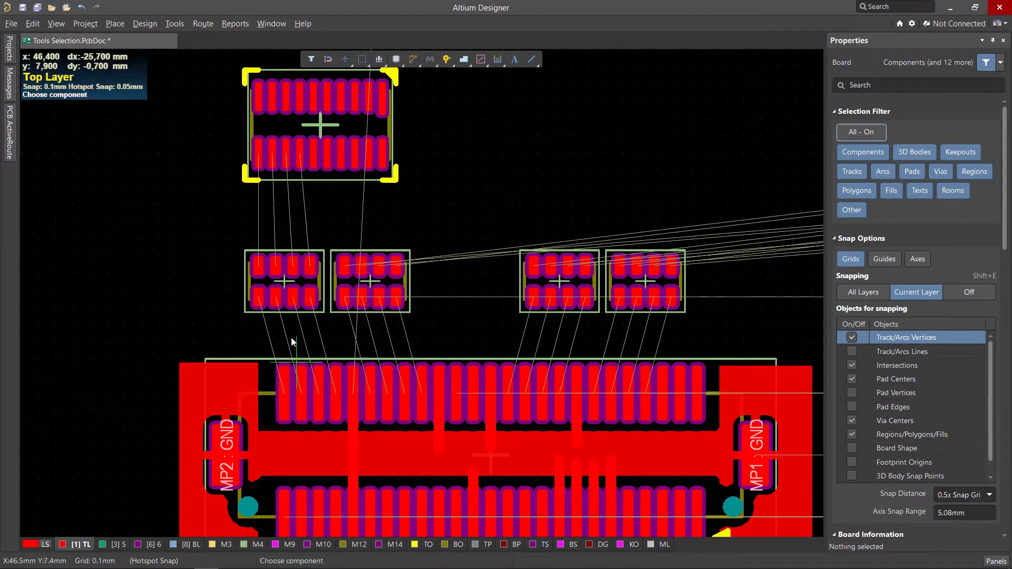
{"action": "left_click", "coordinate": [283, 282]}
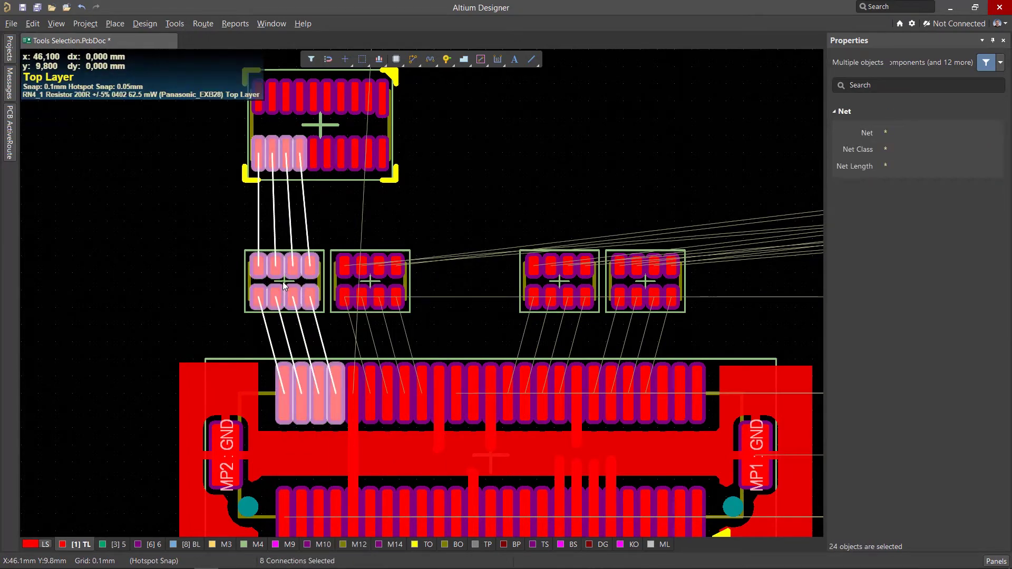
{"action": "left_click", "coordinate": [10, 146]}
{"action": "left_click", "coordinate": [130, 97]}
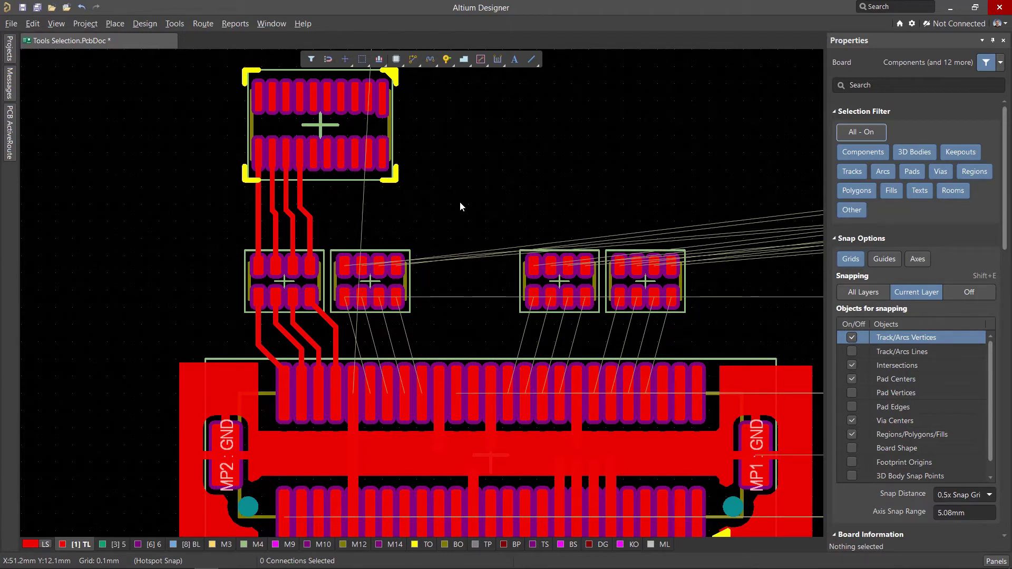
Step: Display only layer Int2 (Sig1) in single-layer mode and select all objects on that layer
{"action": "key", "text": "s"}
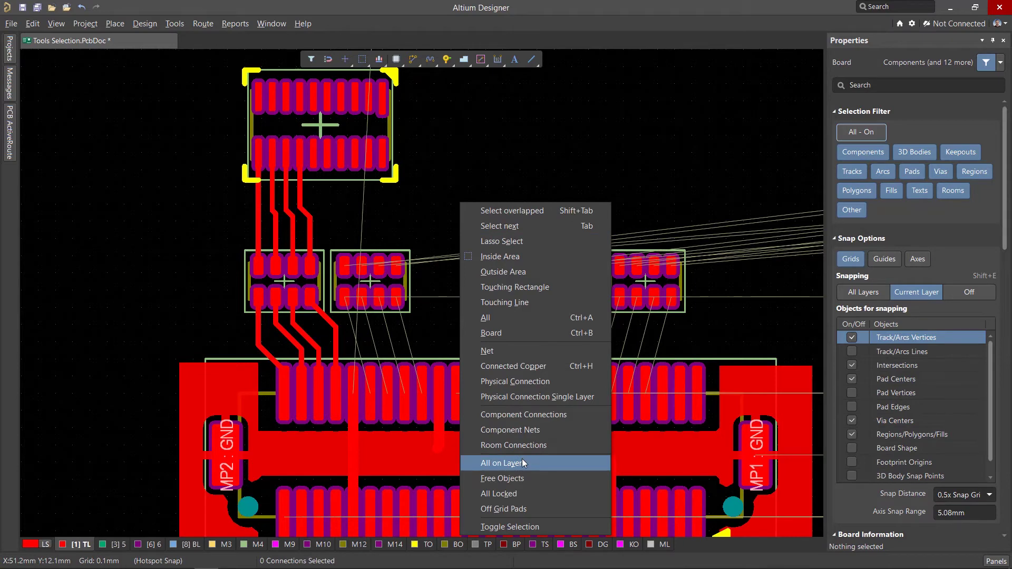
{"action": "left_click", "coordinate": [230, 293]}
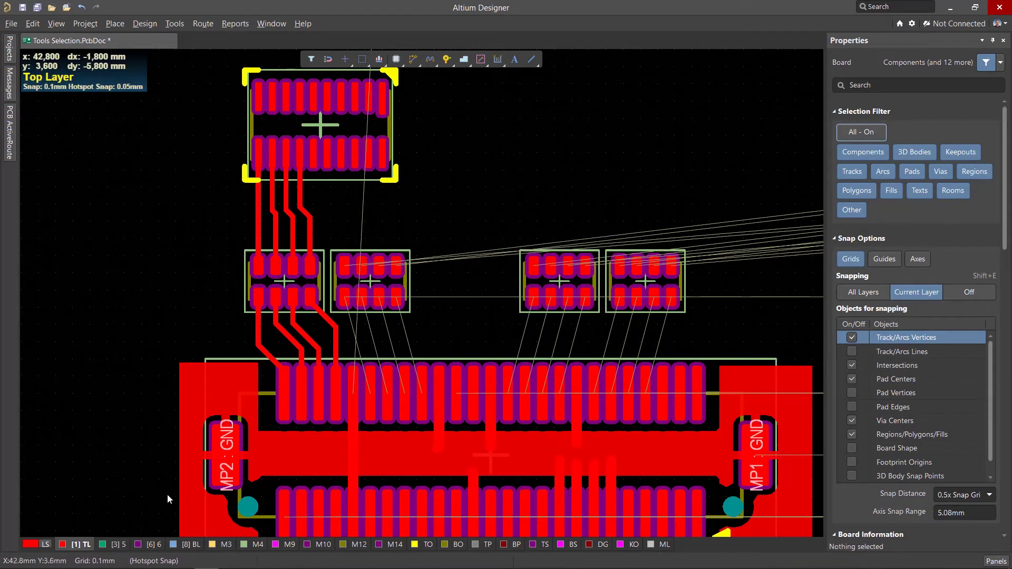
{"action": "left_click", "coordinate": [112, 546]}
{"action": "scroll", "coordinate": [276, 357], "scroll_direction": "down", "scroll_amount": 5, "text": "ctrl"}
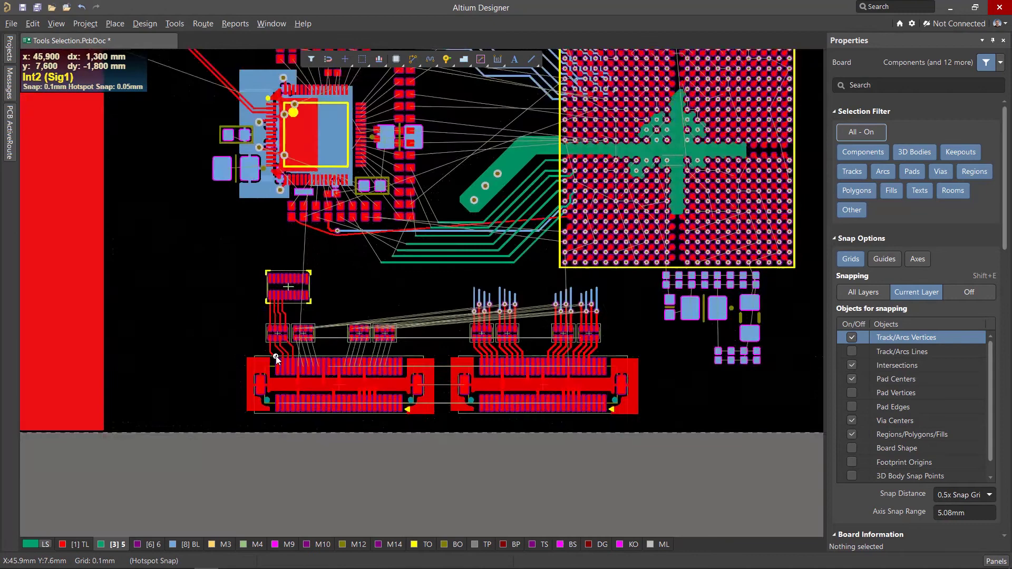
{"action": "scroll", "coordinate": [276, 358], "scroll_direction": "down", "scroll_amount": 1, "text": "ctrl"}
{"action": "right_click_drag", "start_coordinate": [411, 255], "coordinate": [403, 337]}
{"action": "key", "text": "shift+s"}
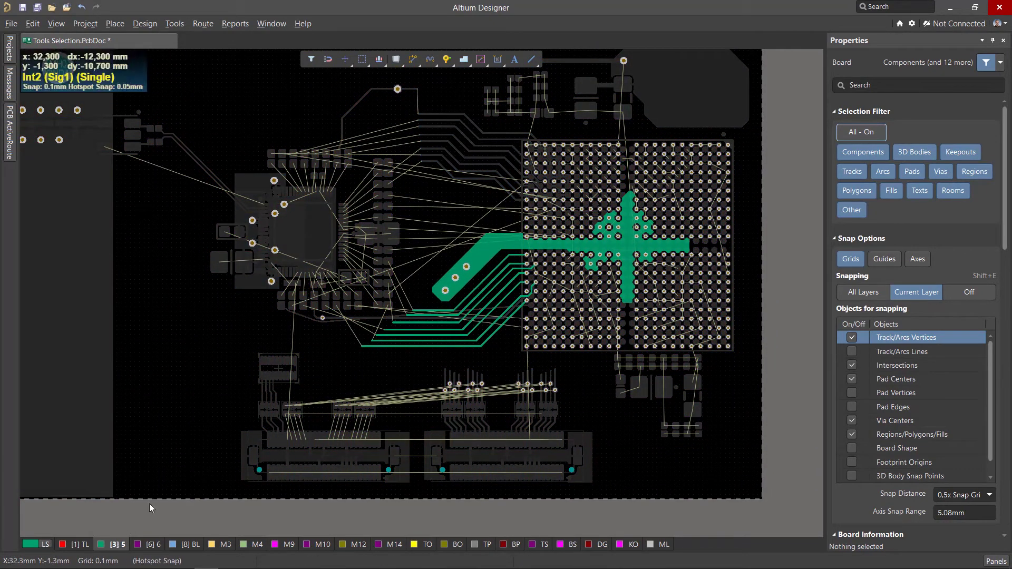
{"action": "key", "text": "s"}
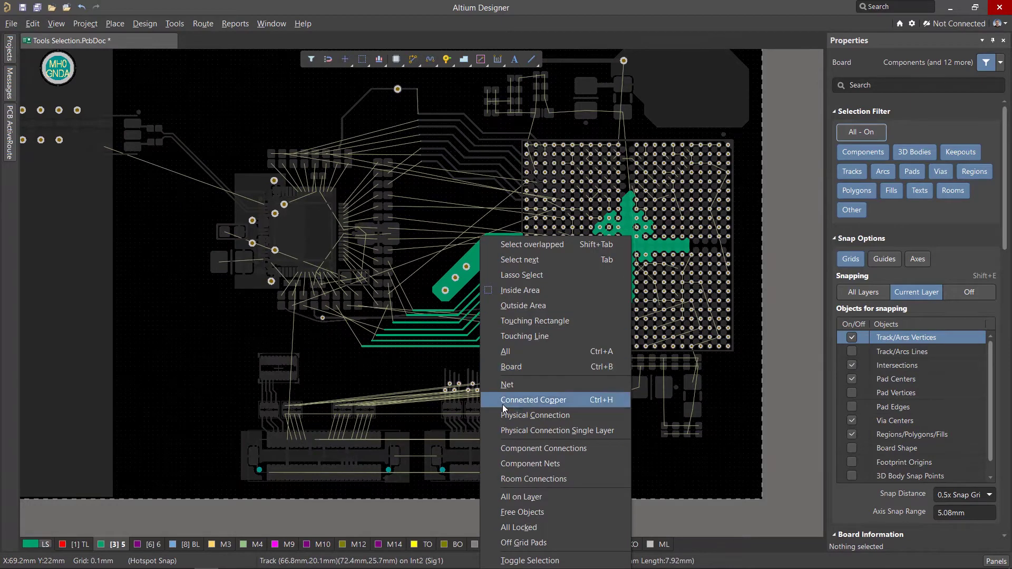
{"action": "left_click", "coordinate": [518, 496]}
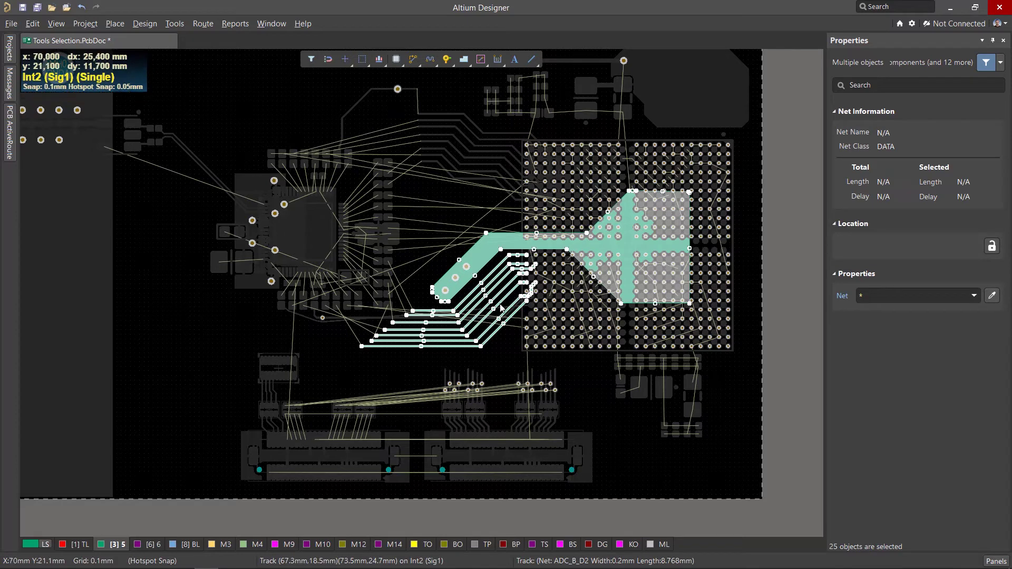
Step: Filter the selected objects' properties to tracks only and set their layer to Int5 (Sig2)
{"action": "left_click", "coordinate": [1004, 65]}
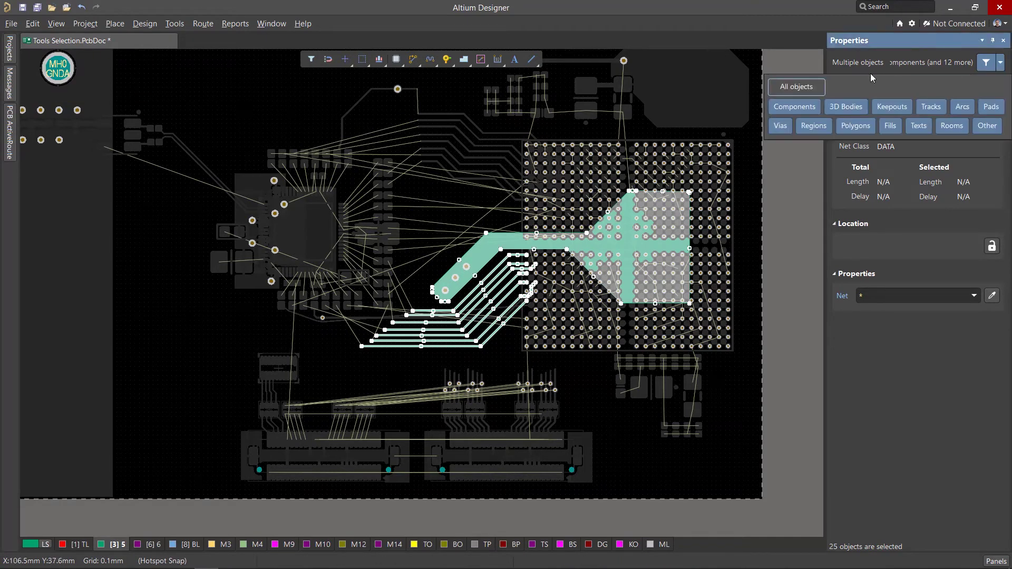
{"action": "left_click", "coordinate": [918, 106]}
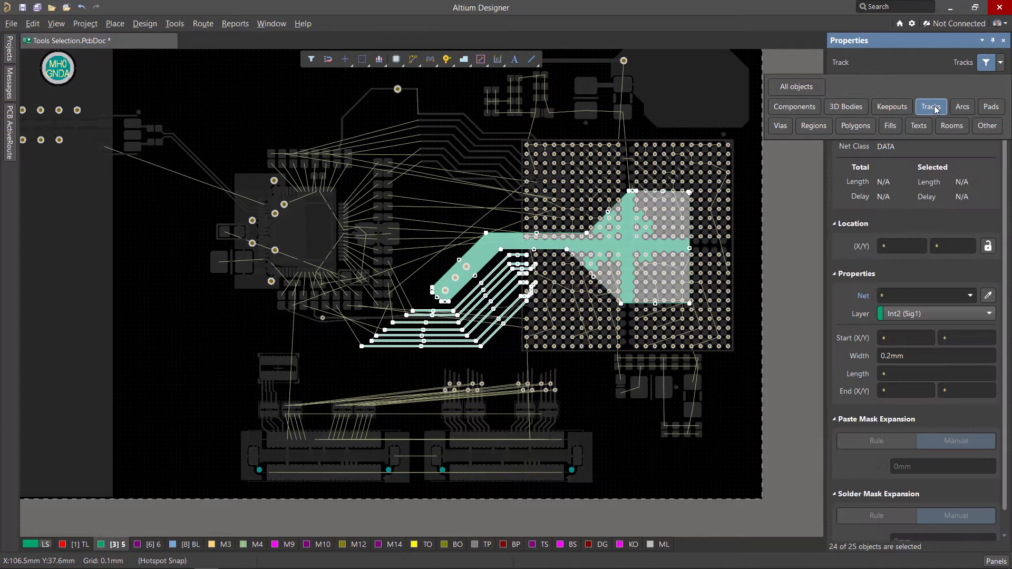
{"action": "left_click", "coordinate": [914, 319]}
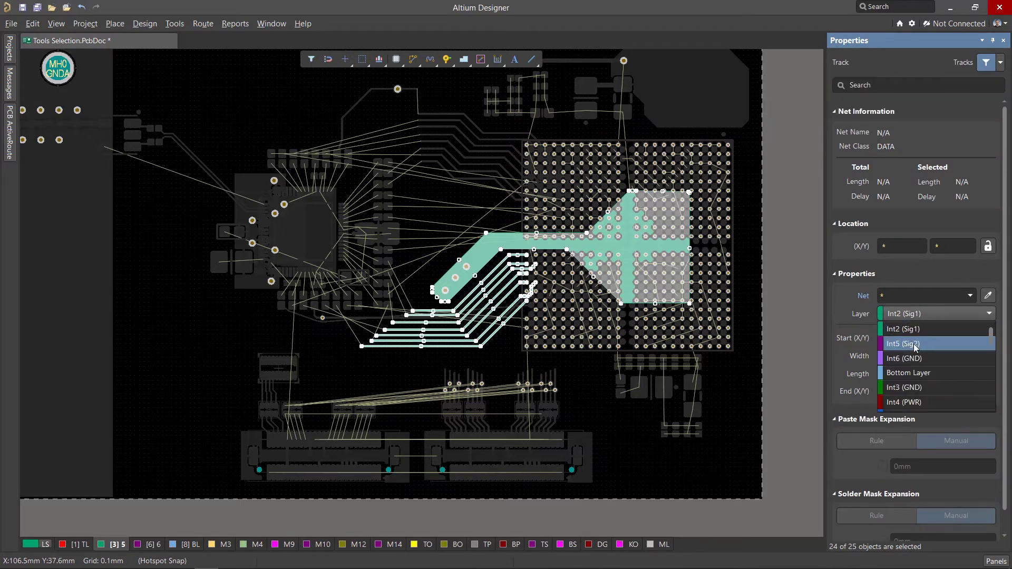
{"action": "left_click", "coordinate": [915, 342]}
Step: Filter the properties to polygons only, set the polygon's layer to Int5 (Sig2), and restore the filter to all objects
{"action": "left_click", "coordinate": [1000, 63]}
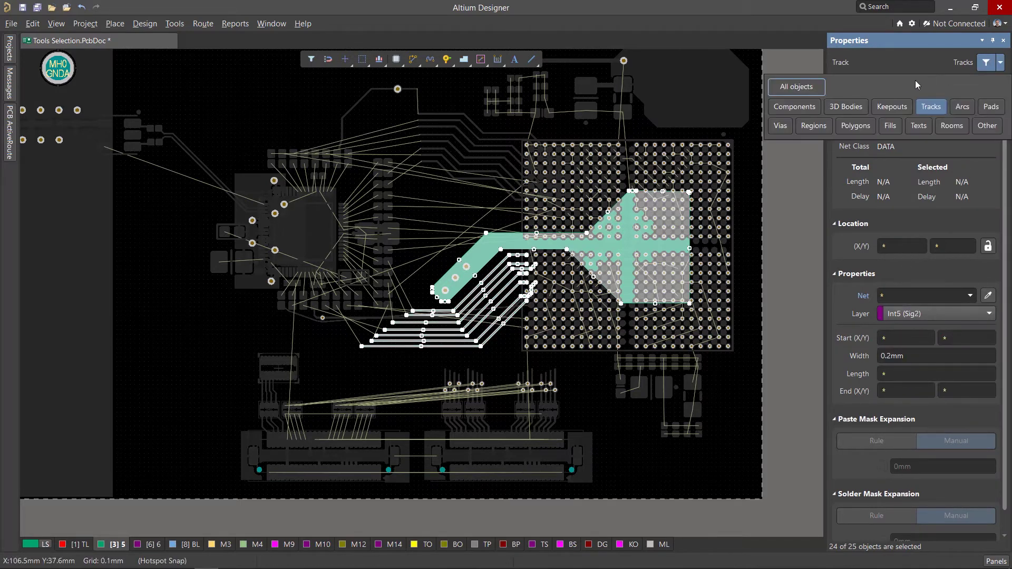
{"action": "left_click", "coordinate": [805, 90]}
{"action": "left_click", "coordinate": [805, 91]}
{"action": "left_click", "coordinate": [855, 125]}
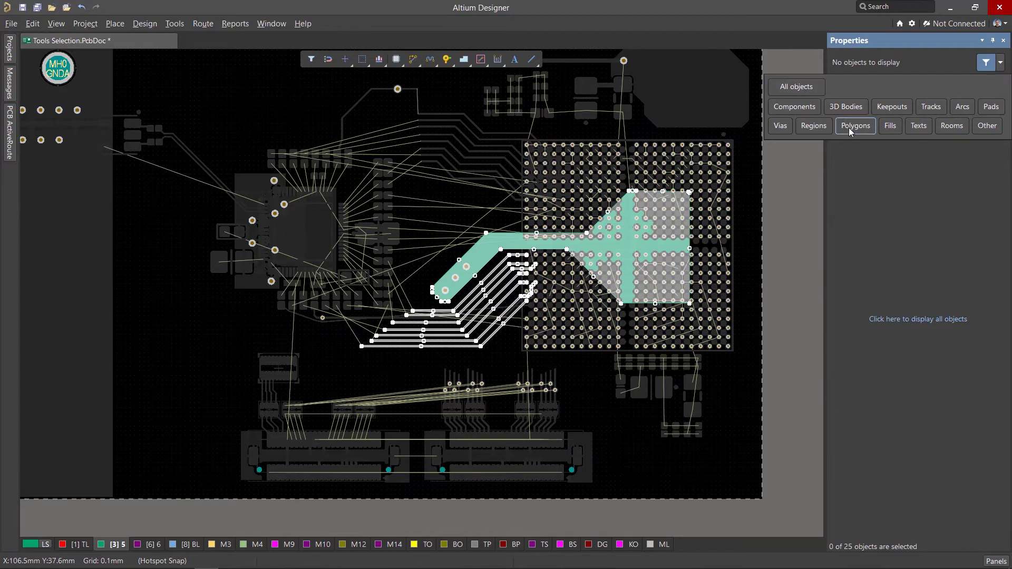
{"action": "left_click", "coordinate": [881, 290]}
{"action": "left_click", "coordinate": [886, 318]}
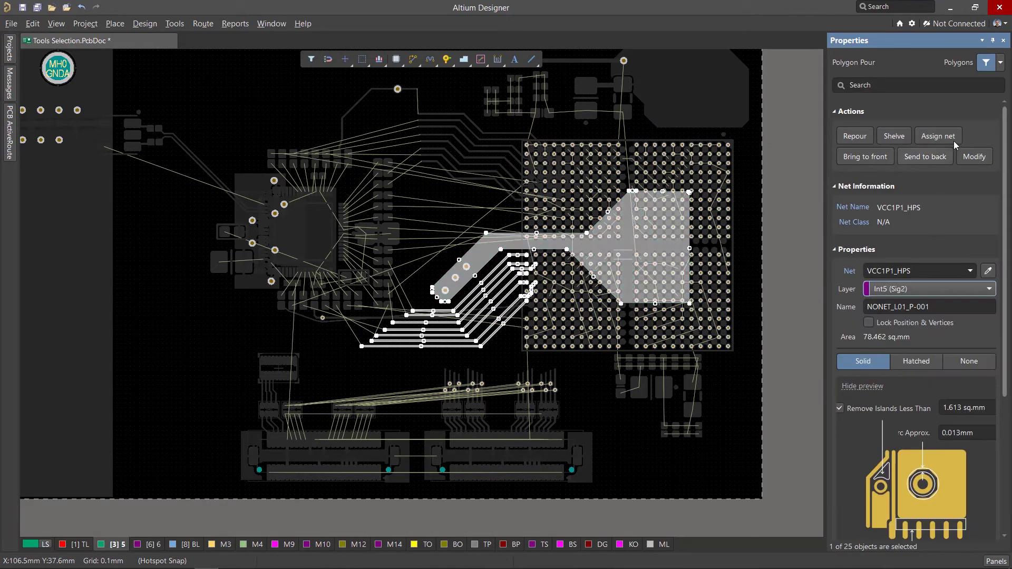
{"action": "left_click", "coordinate": [1000, 62]}
{"action": "left_click", "coordinate": [800, 89]}
{"action": "left_click", "coordinate": [438, 224]}
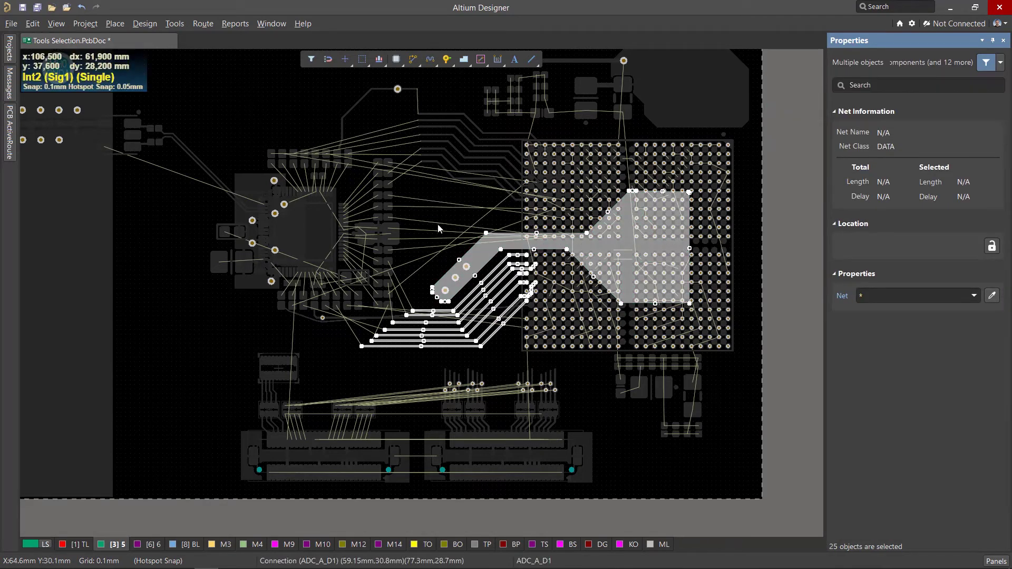
Step: Make Int5 (Sig2) the active layer, clearing the selection and leaving single-layer mode
{"action": "left_click", "coordinate": [151, 544]}
{"action": "left_click", "coordinate": [315, 163]}
{"action": "key", "text": "shift+s"}
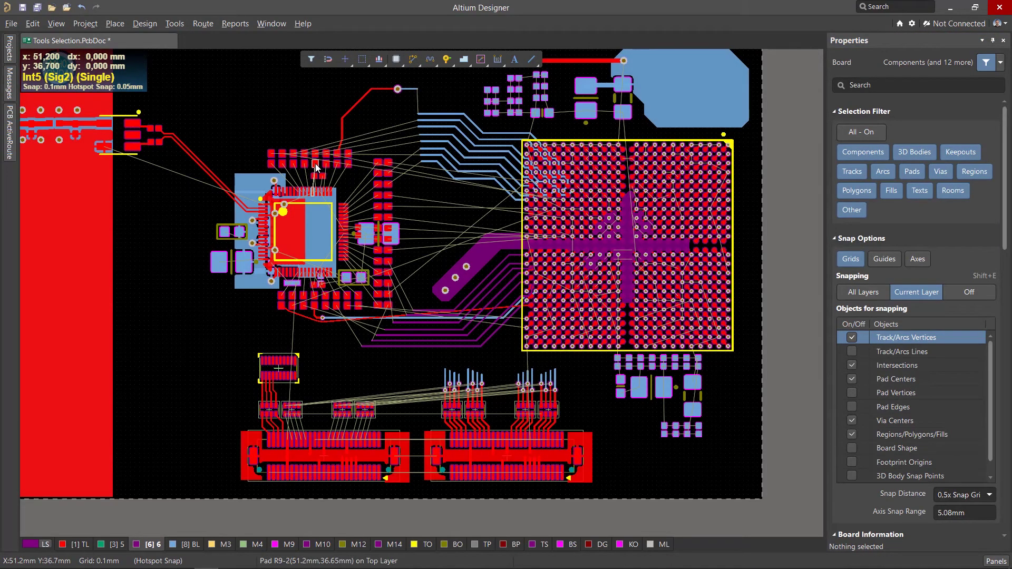
Step: Bring up the available DeSelect commands
{"action": "left_click", "coordinate": [33, 24]}
{"action": "mouse_move", "coordinate": [71, 168]}
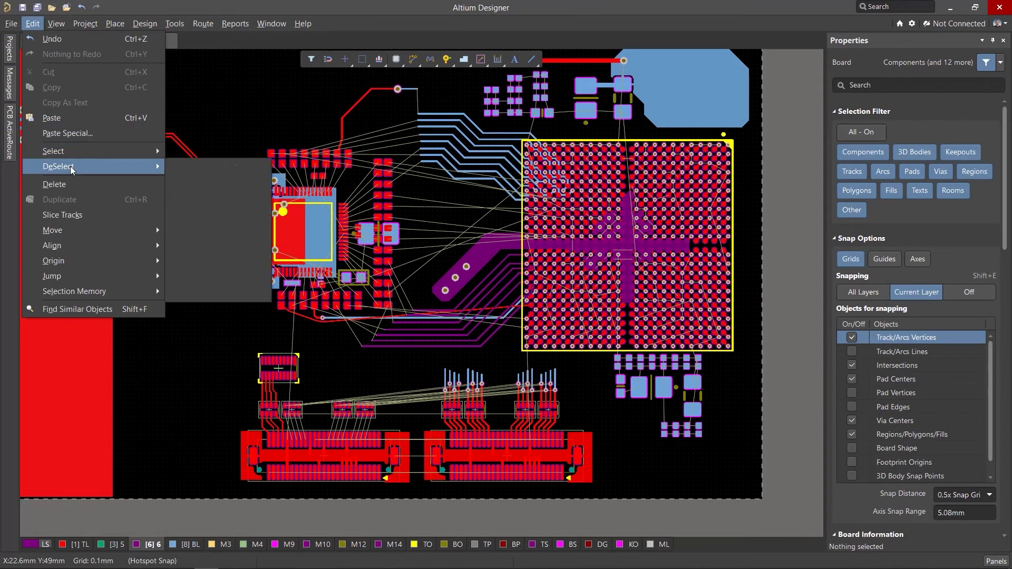